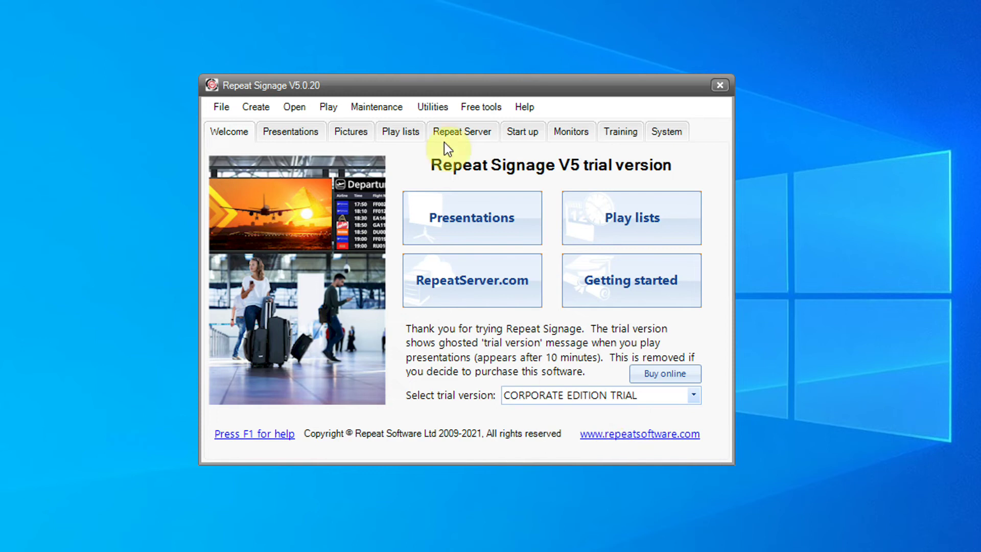
# Add a data connection named DatabaseCSV in the Data connection manager, with CSV file as its database connection type.
pyautogui.click(446, 108)
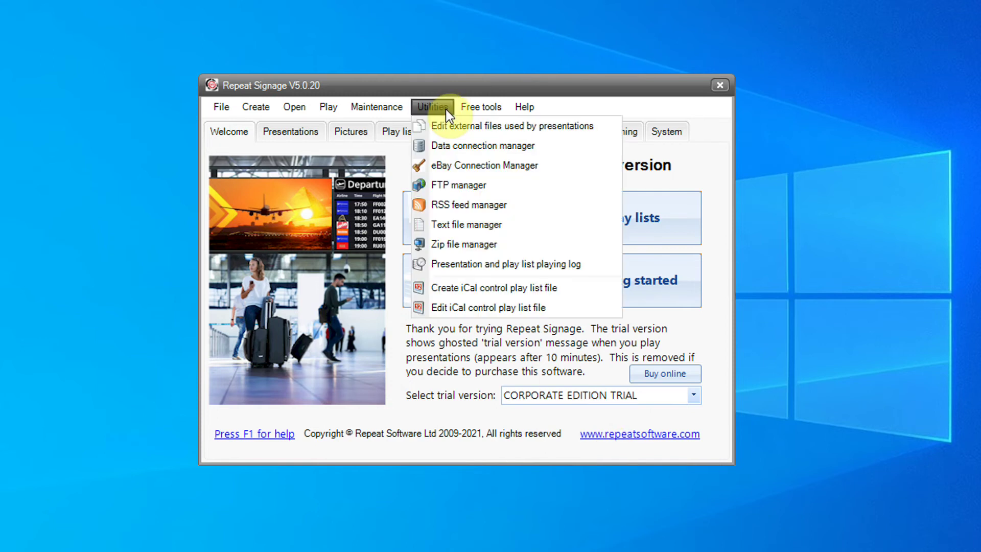
pyautogui.click(455, 146)
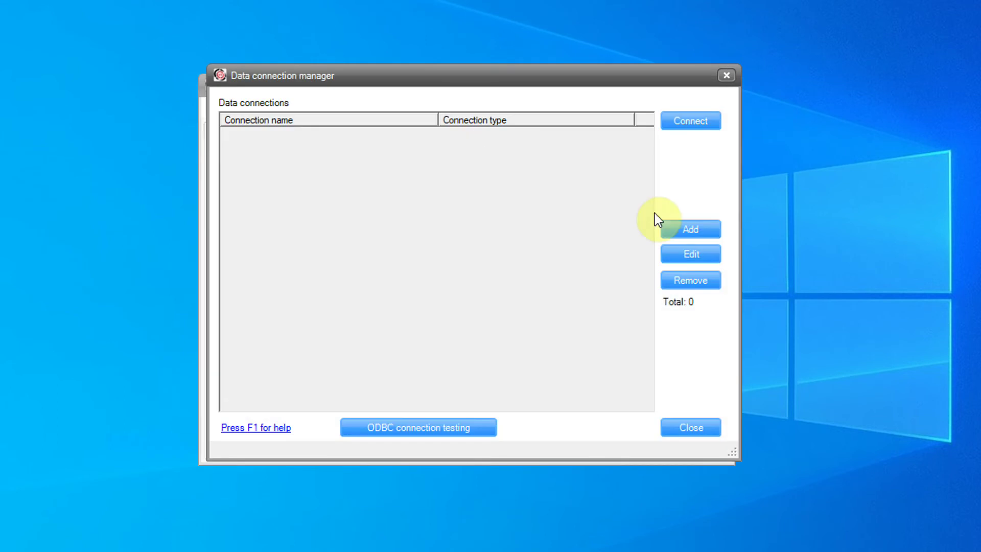
pyautogui.click(675, 238)
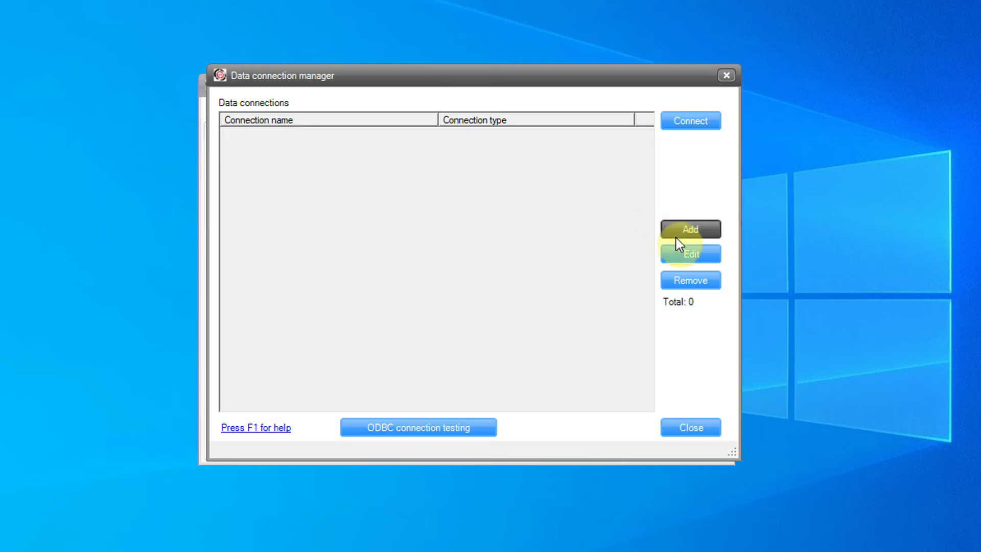
pyautogui.write('Da')
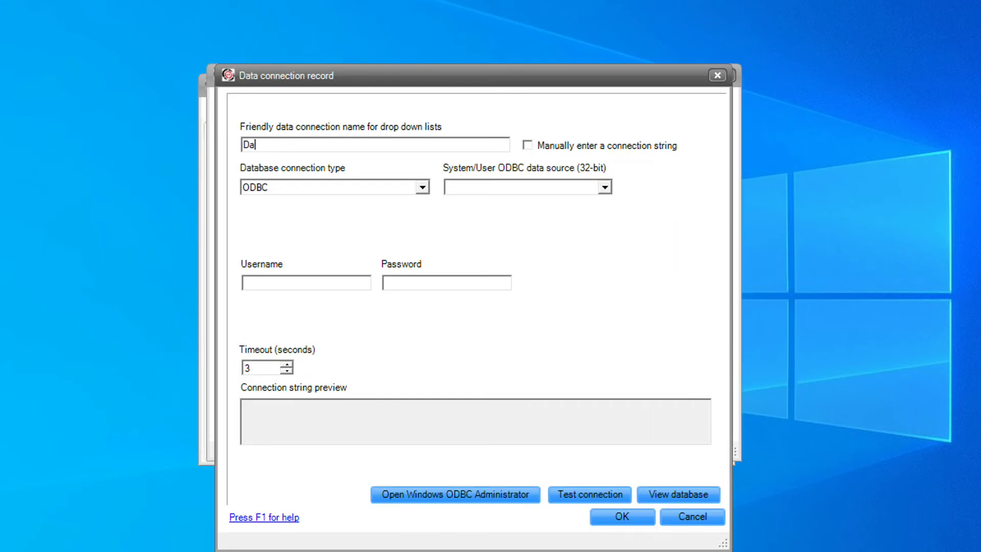
pyautogui.write('tabaseCSV')
pyautogui.click(421, 187)
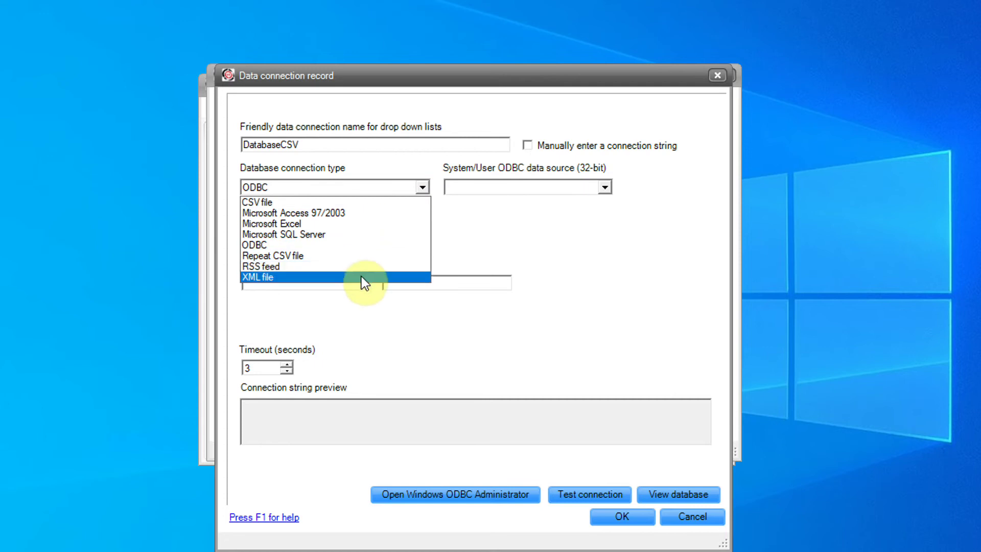
pyautogui.click(265, 202)
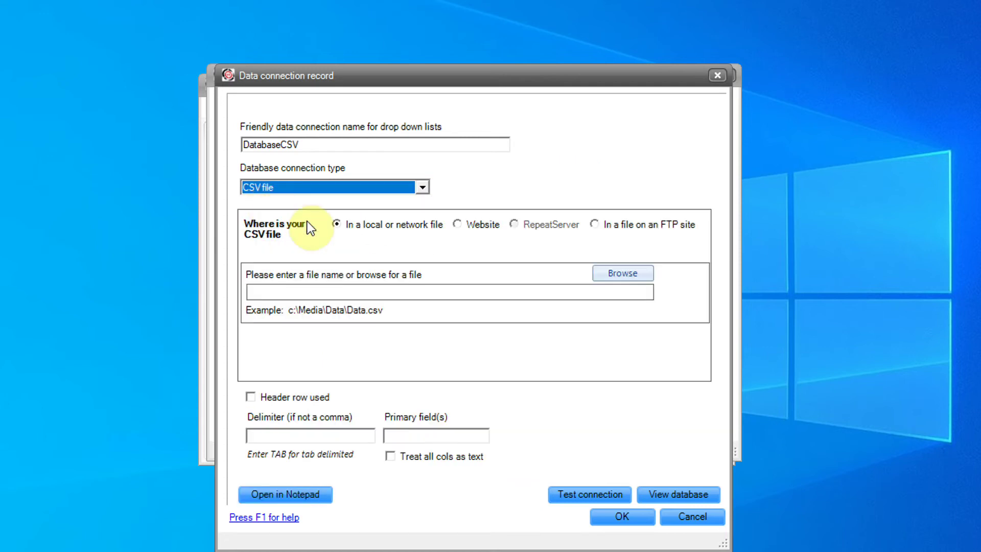
# Set the connection's source file to C:\SampleDataBase\DatabaseCSV.csv and save the connection record.
pyautogui.click(615, 278)
pyautogui.click(283, 373)
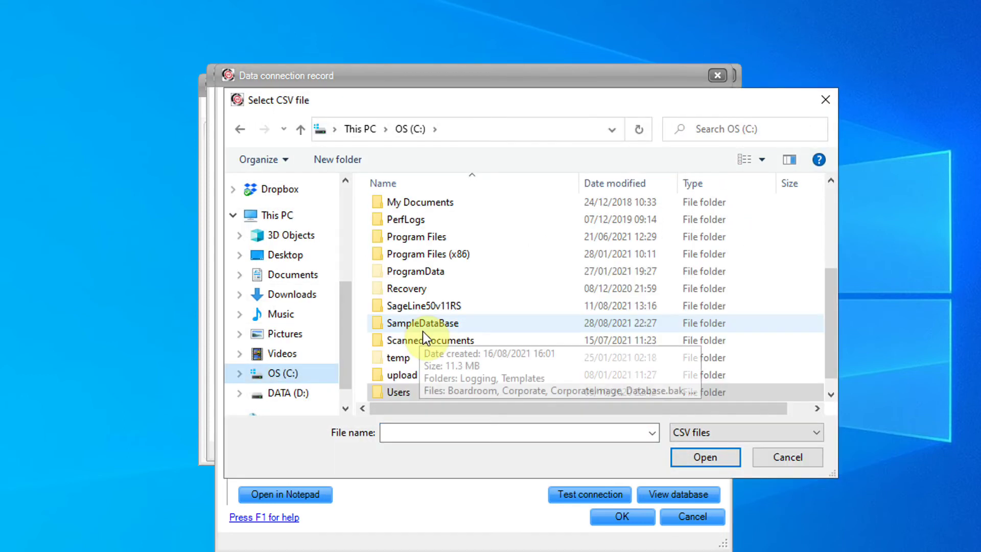
pyautogui.doubleClick(422, 329)
pyautogui.click(605, 229)
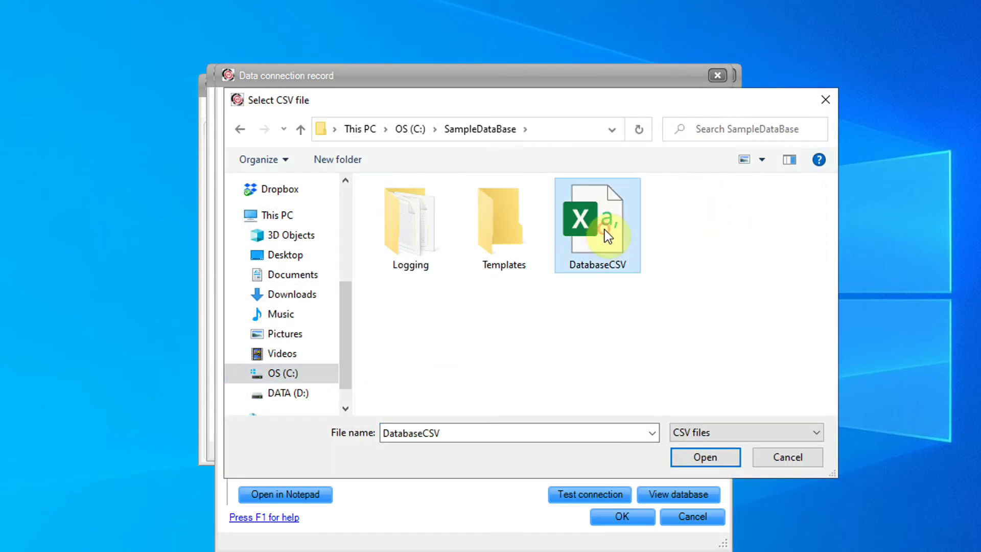
pyautogui.click(721, 453)
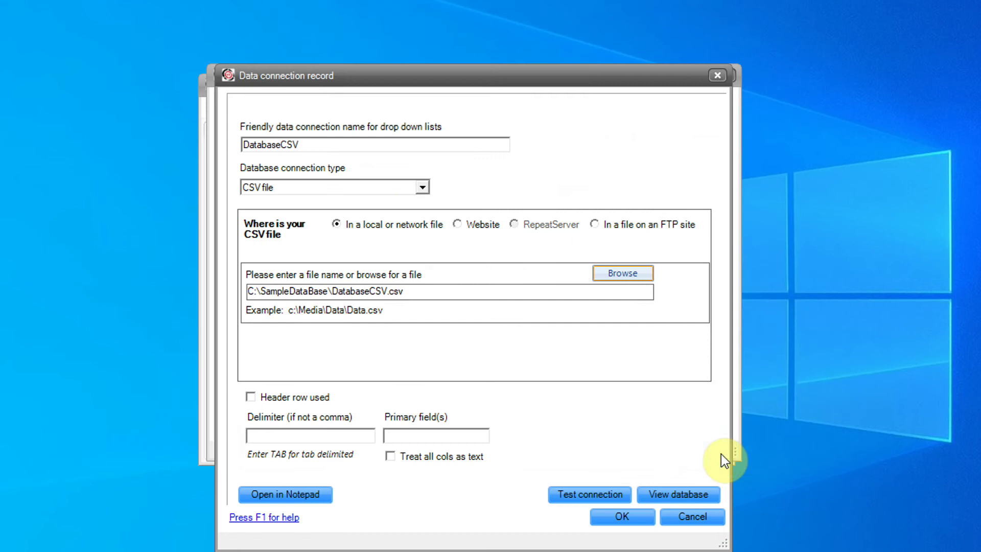
pyautogui.click(622, 513)
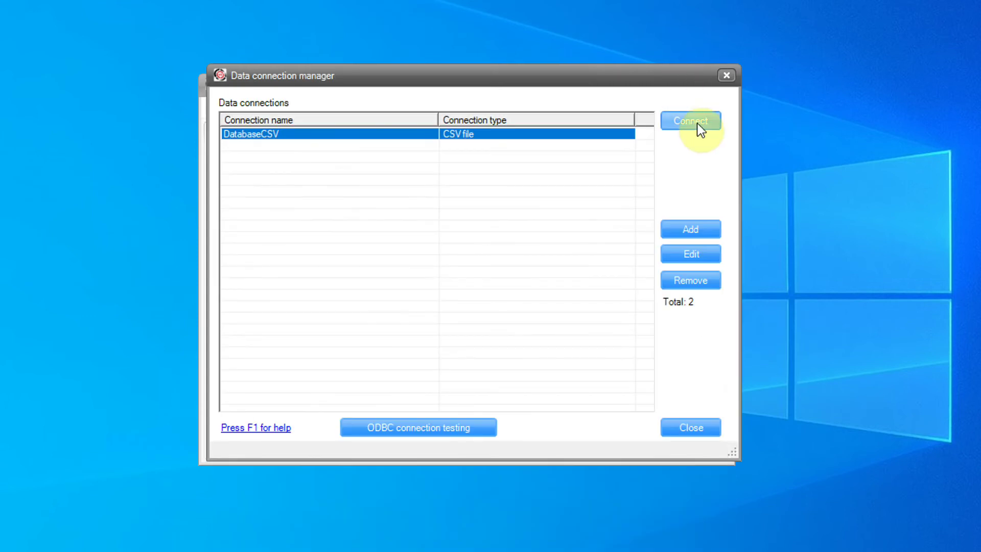
# Connect to DatabaseCSV, preview the table's data, and close the database viewer and connection manager.
pyautogui.click(699, 128)
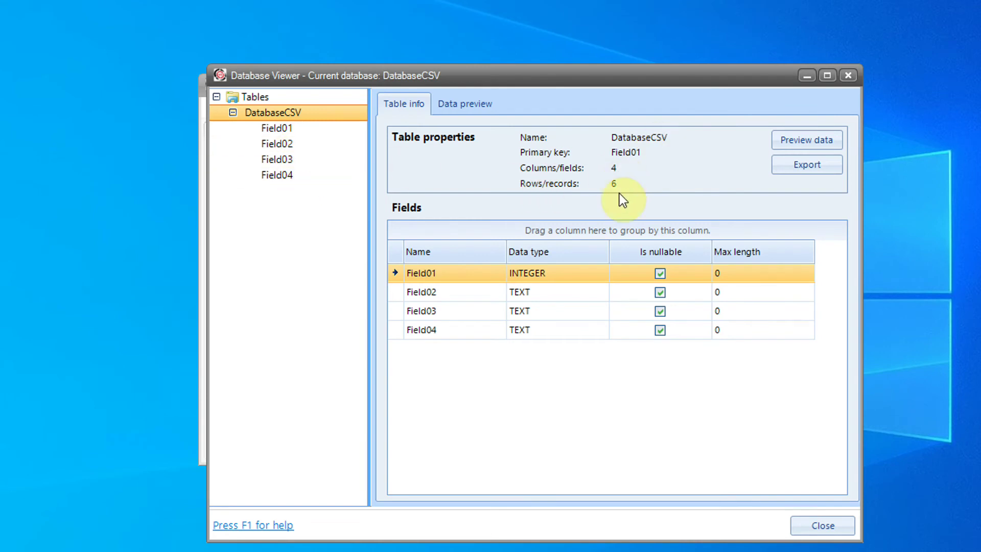
pyautogui.click(802, 146)
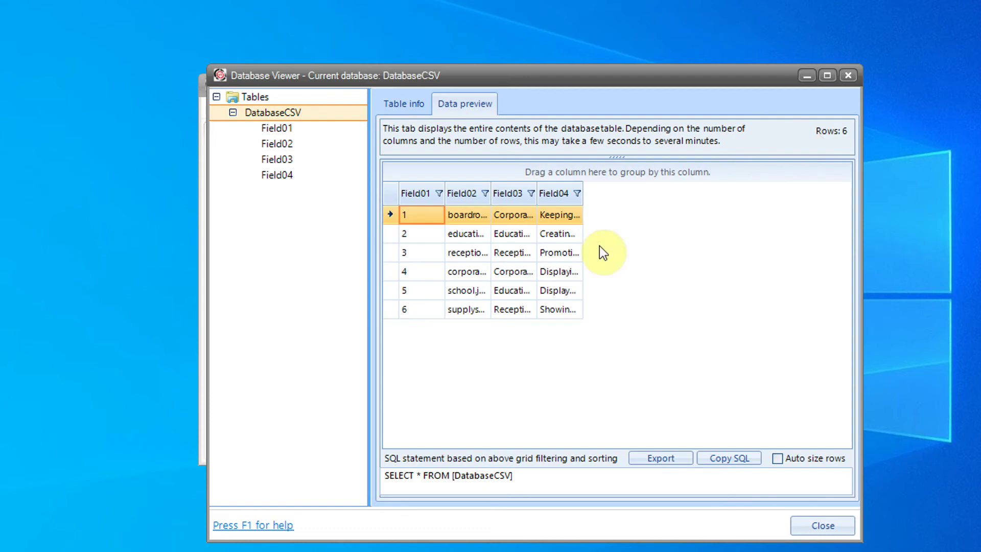
pyautogui.click(830, 528)
pyautogui.click(714, 431)
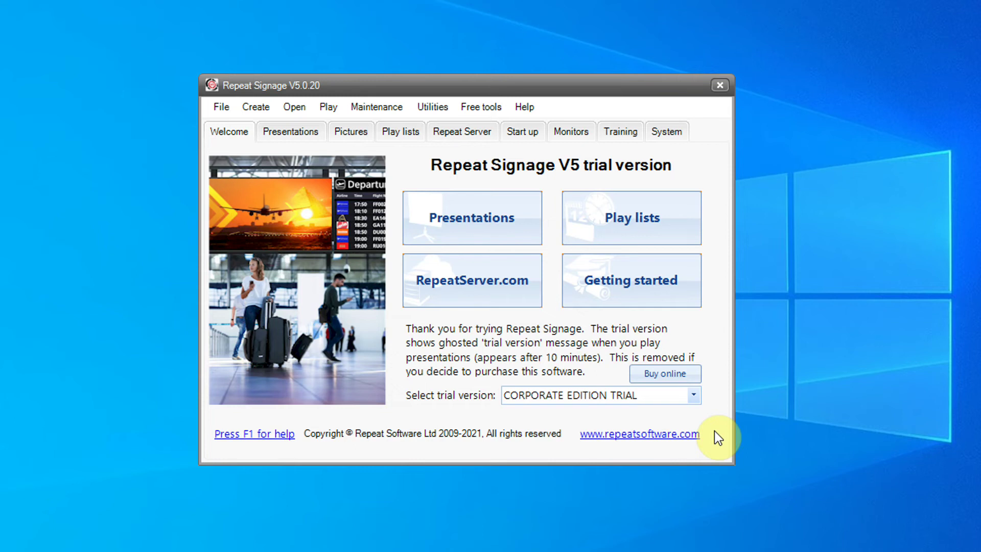
# Start creating a new presentation.
pyautogui.click(498, 211)
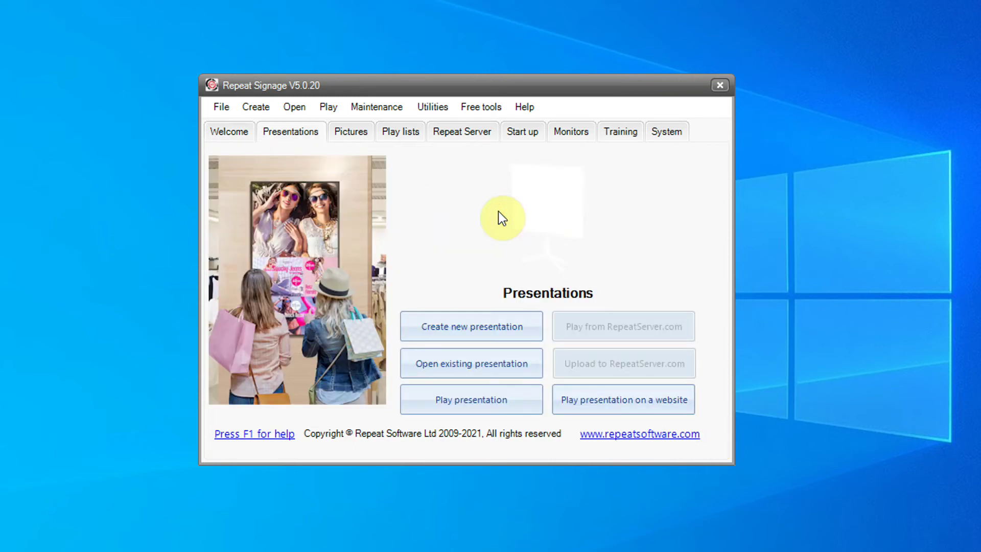
pyautogui.click(472, 327)
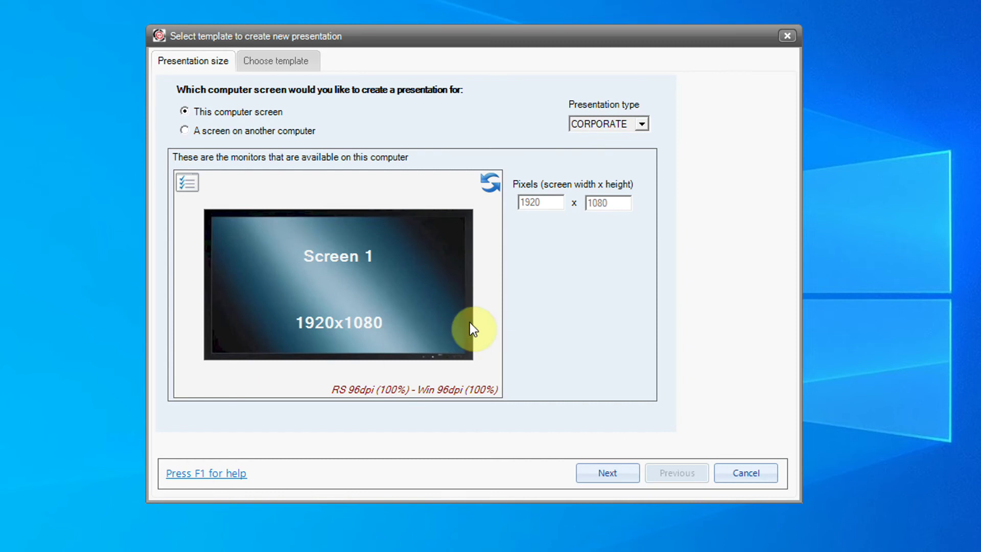
pyautogui.click(192, 131)
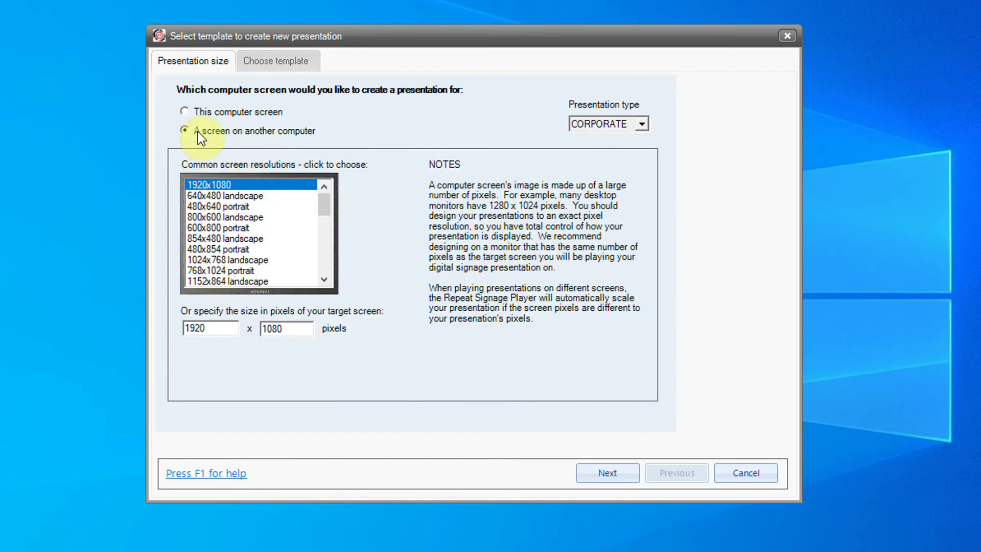
pyautogui.moveTo(322, 208); pyautogui.dragTo(339, 192)
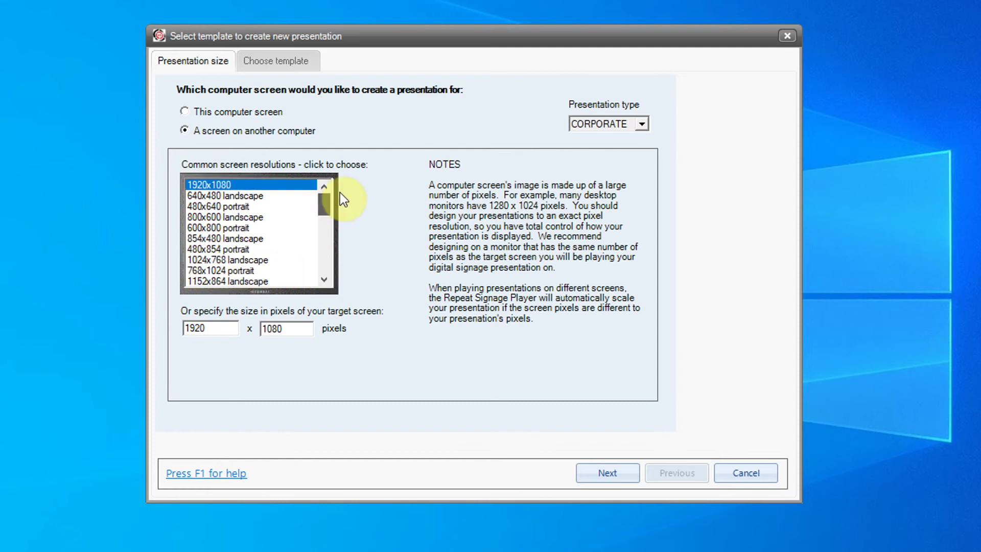
pyautogui.click(187, 112)
# Create the presentation for this computer's screen using the widescreen Blank presentation template.
pyautogui.click(605, 467)
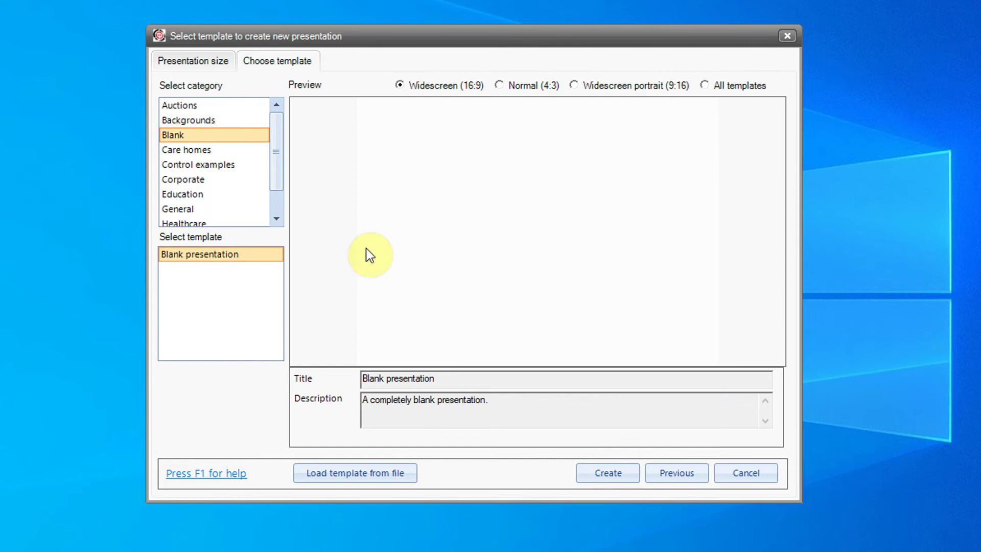
pyautogui.click(599, 473)
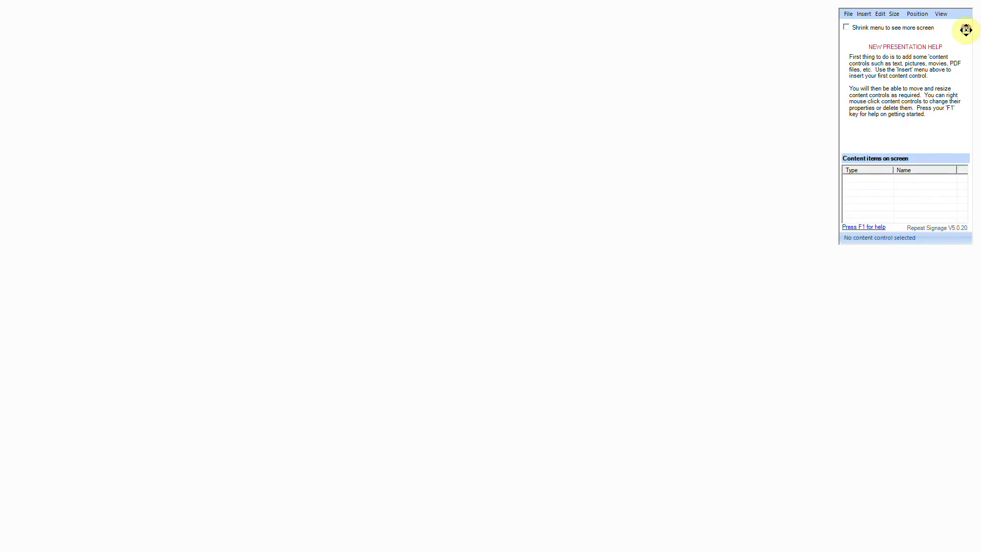
# Insert a banner and set its location choice to collect the play list from a database using a custom template.
pyautogui.moveTo(965, 29); pyautogui.dragTo(687, 164)
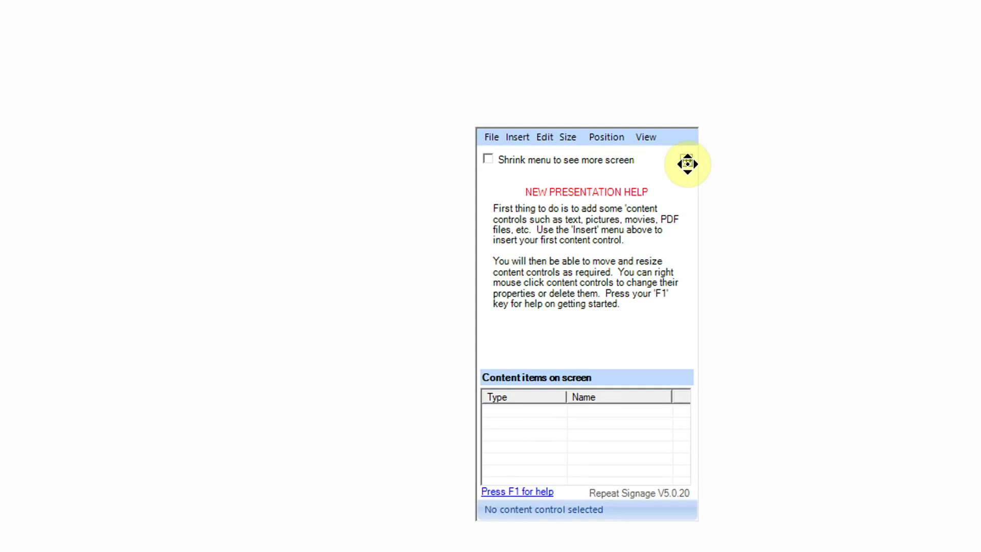
pyautogui.click(517, 137)
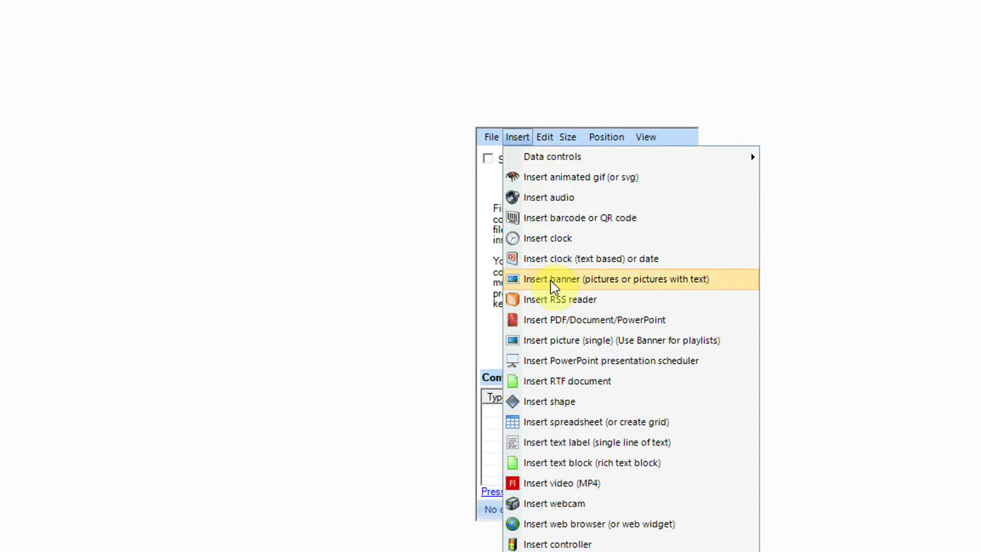
pyautogui.click(551, 281)
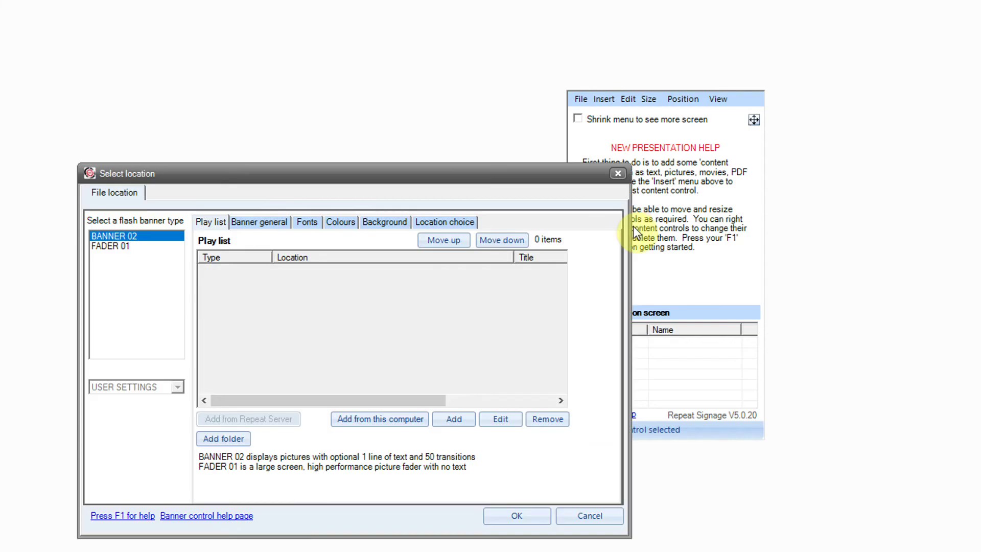
pyautogui.click(439, 223)
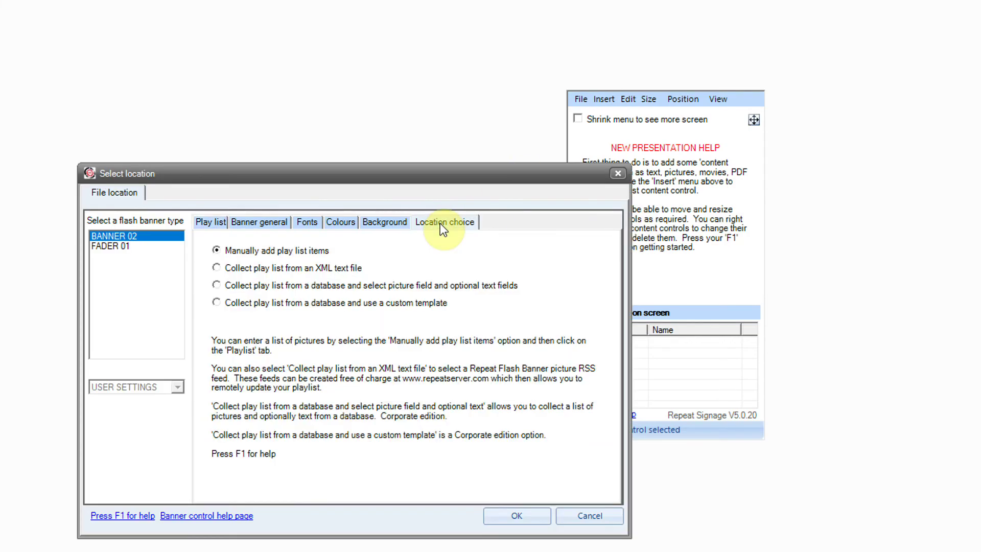
pyautogui.click(223, 302)
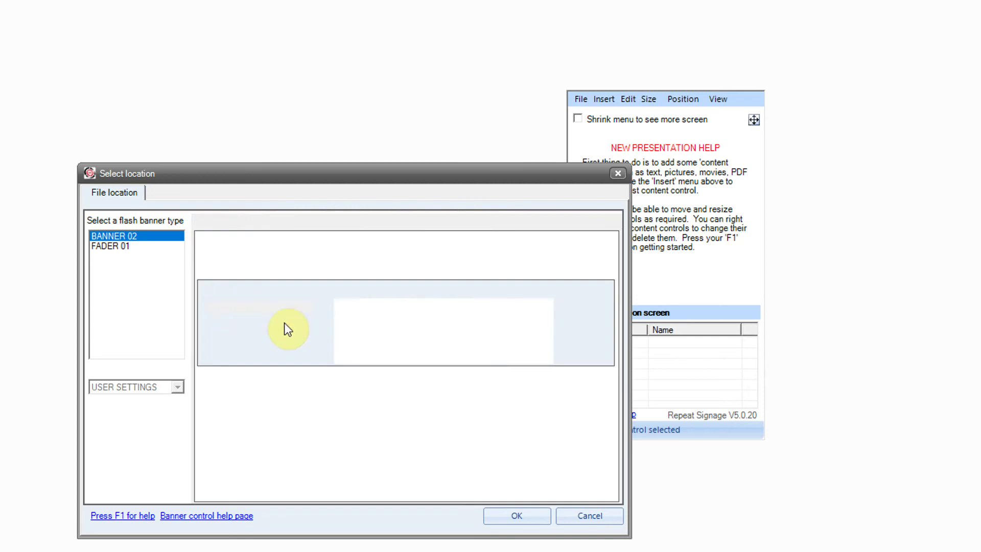
# Assign the existing system data connection DatabaseCSV to the banner.
pyautogui.click(232, 329)
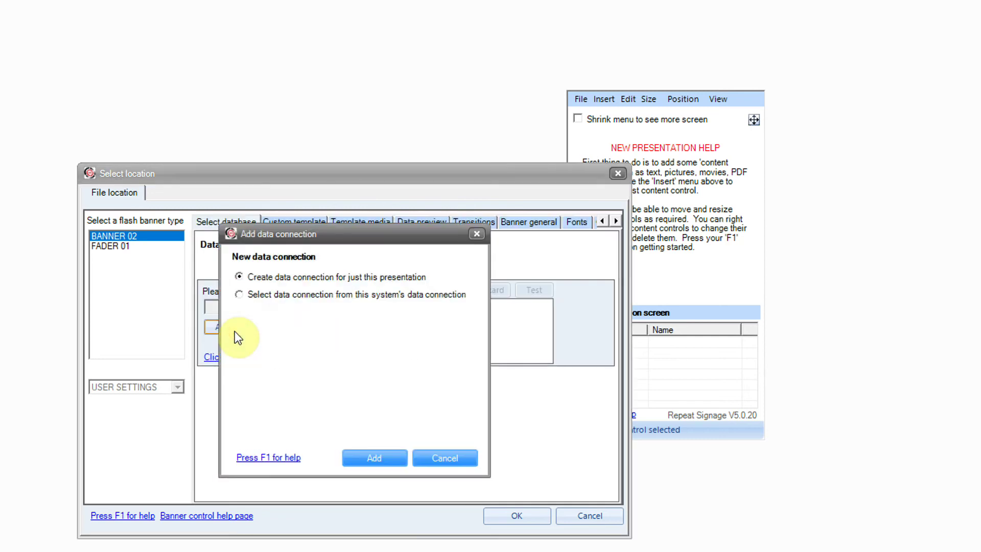
pyautogui.click(240, 295)
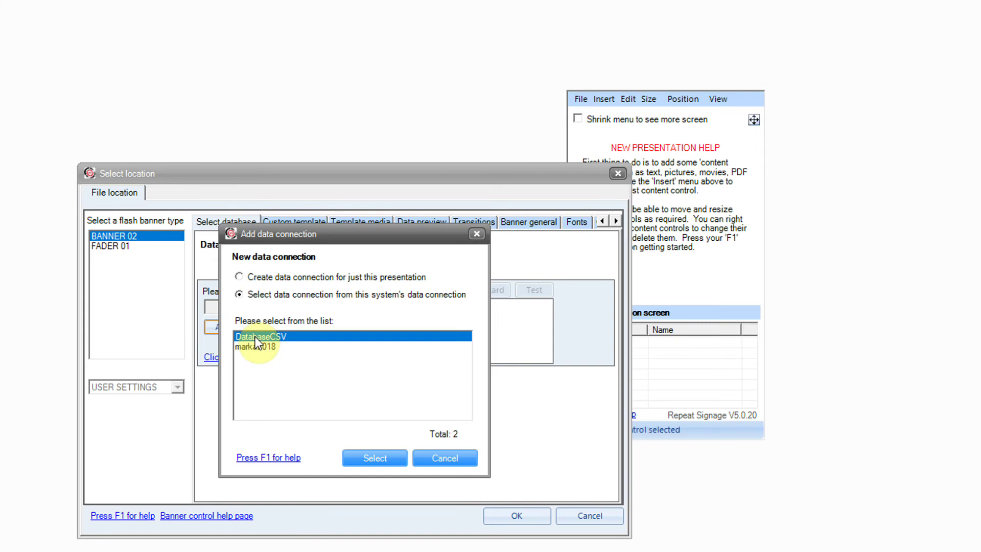
pyautogui.click(383, 459)
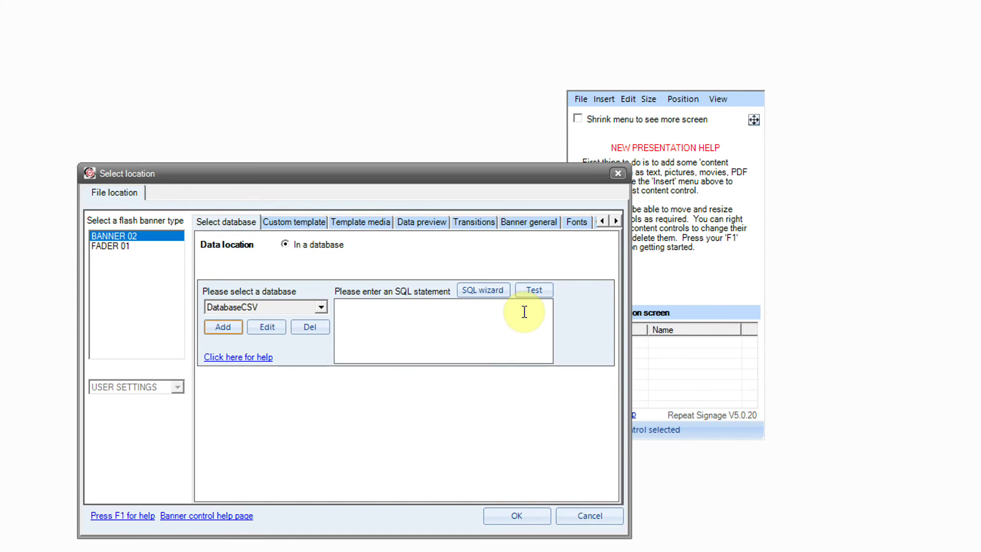
# Use the SQL wizard to choose the DatabaseCSV table and select Field02, Field03 and Field04 for display.
pyautogui.click(480, 290)
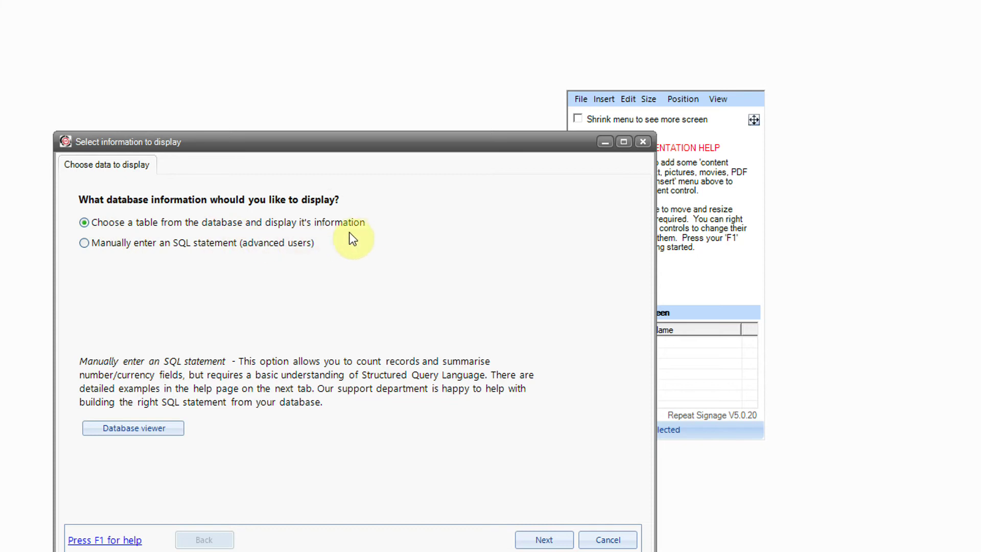
pyautogui.click(544, 539)
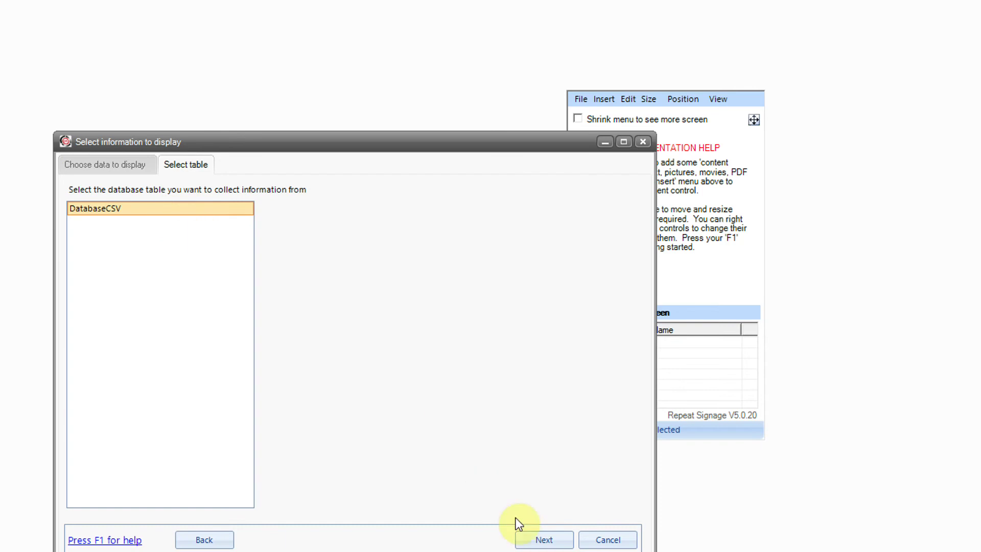
pyautogui.click(543, 541)
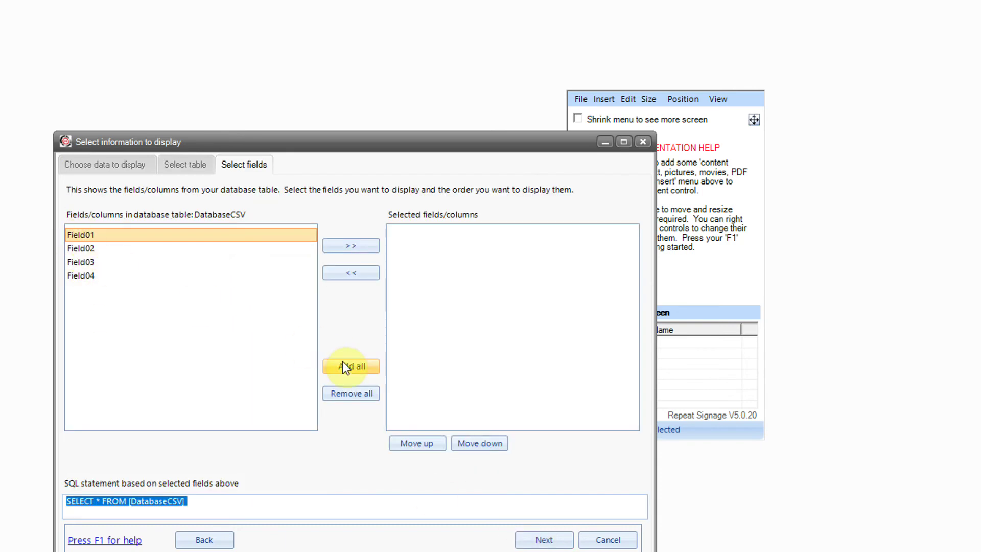
pyautogui.click(94, 250)
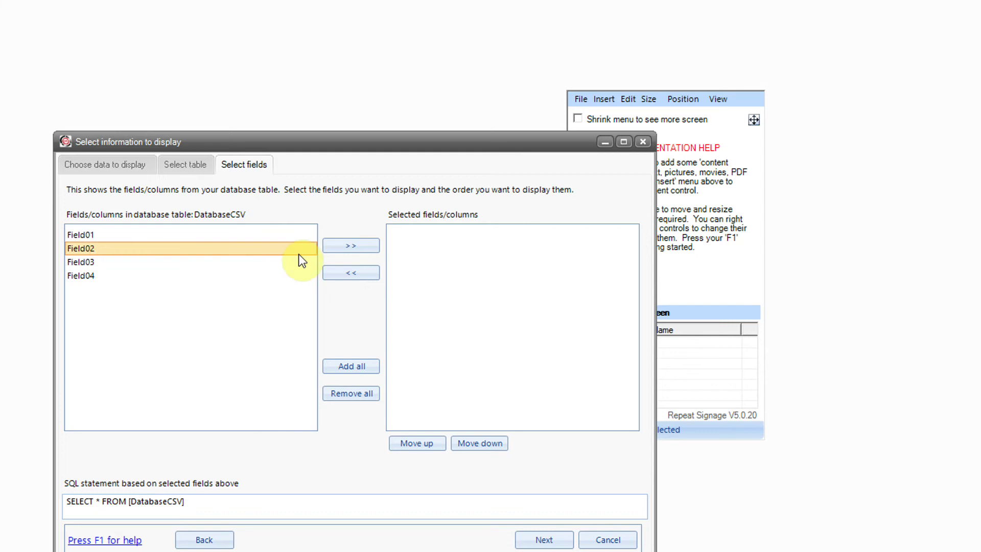
pyautogui.click(340, 250)
pyautogui.click(340, 250)
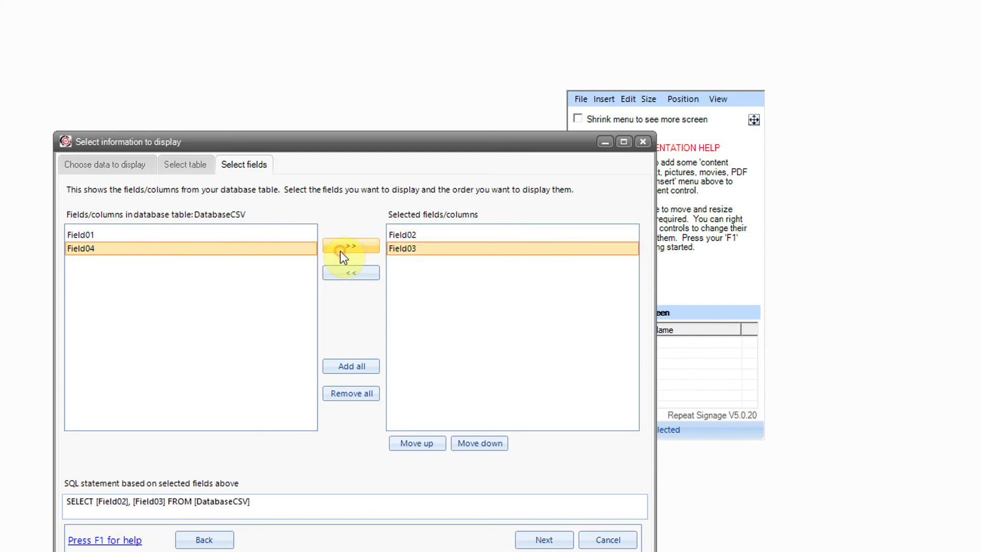
pyautogui.click(340, 250)
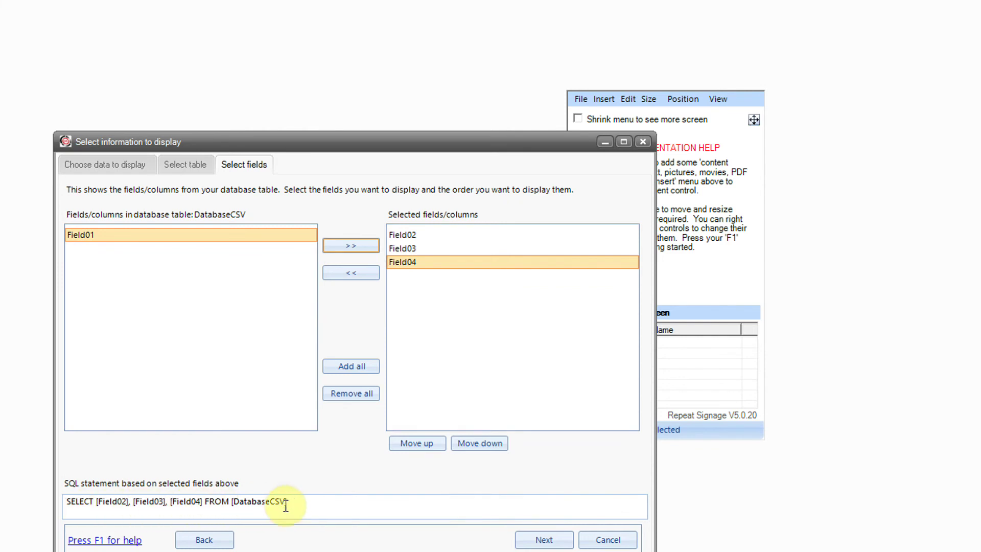
# Filter the previewed records to exclude Reception in Field03 and finish the SQL wizard.
pyautogui.click(542, 538)
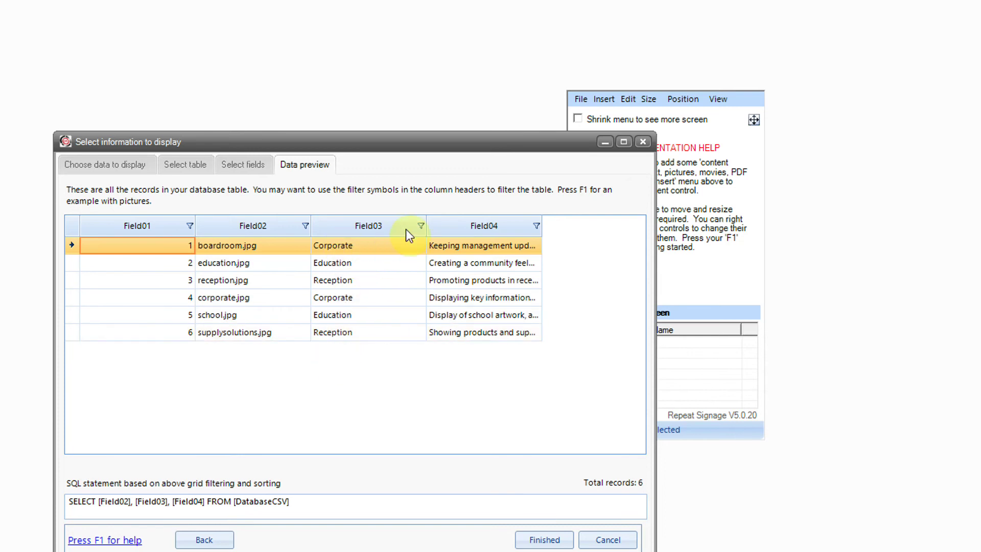
pyautogui.click(422, 226)
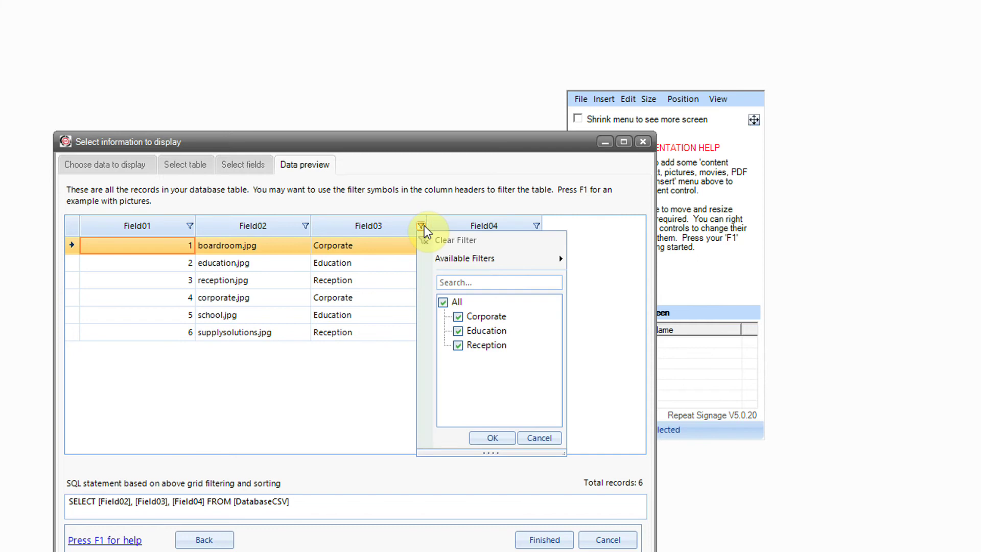
pyautogui.click(457, 345)
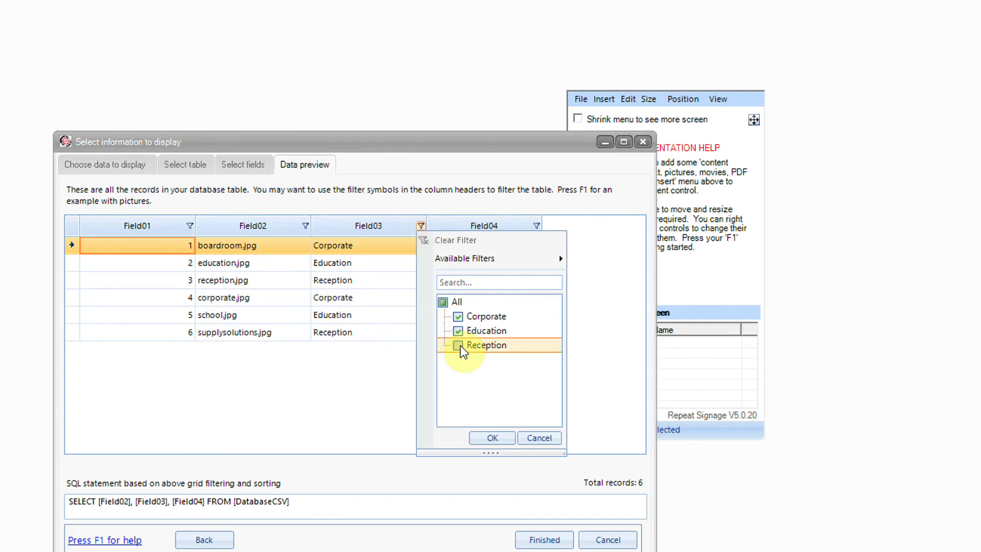
pyautogui.moveTo(541, 261)
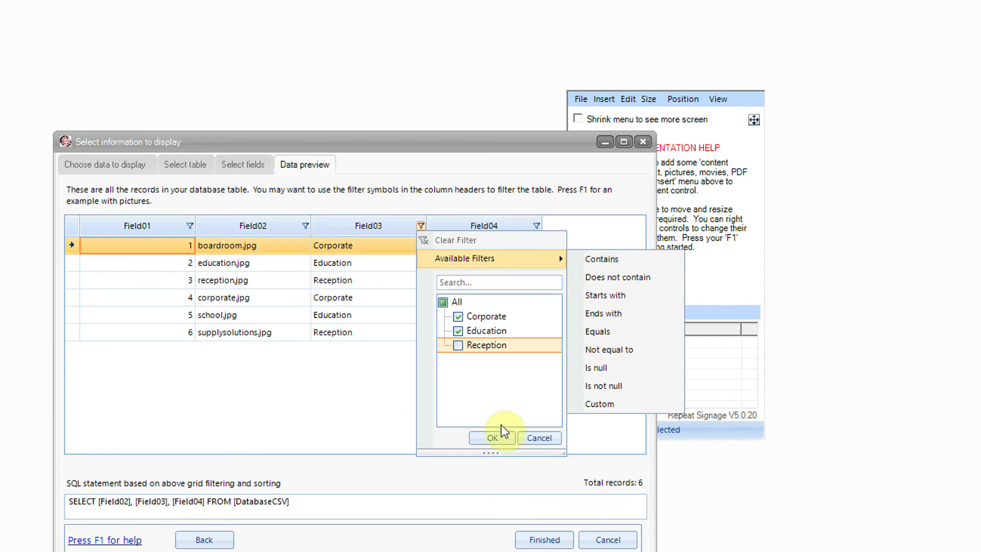
pyautogui.click(495, 438)
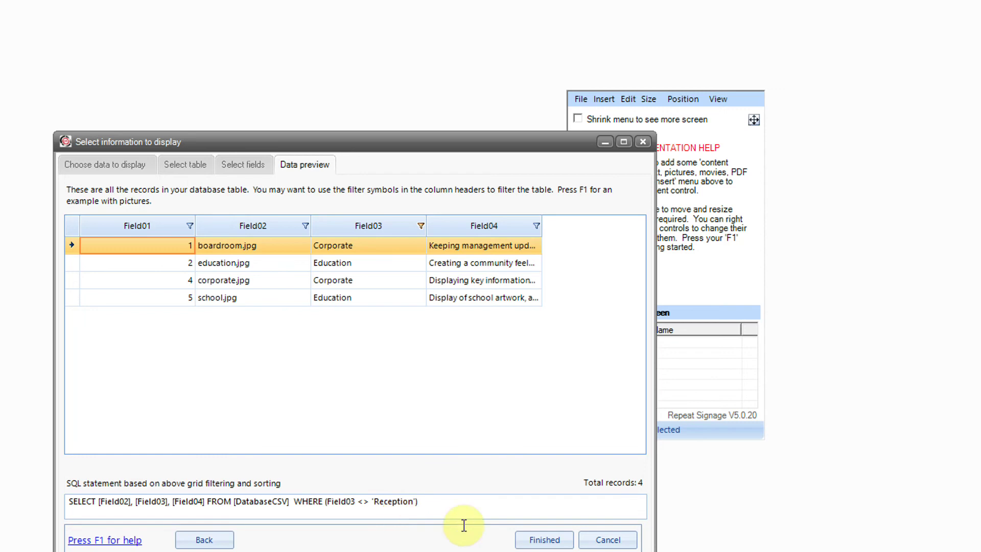
pyautogui.click(554, 541)
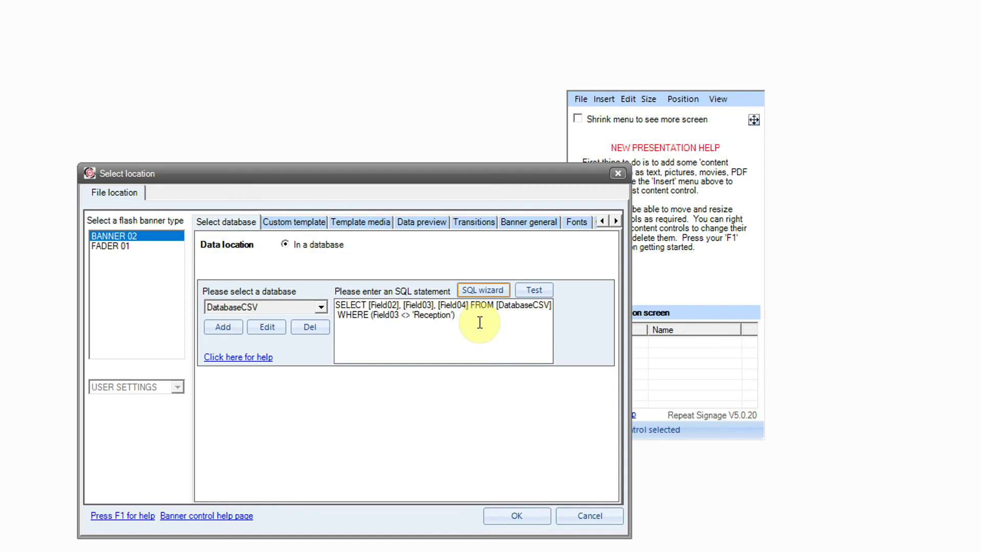
# Create the banner's custom template from the Advert03-16to9 advert template, sized to the current screen size.
pyautogui.click(298, 224)
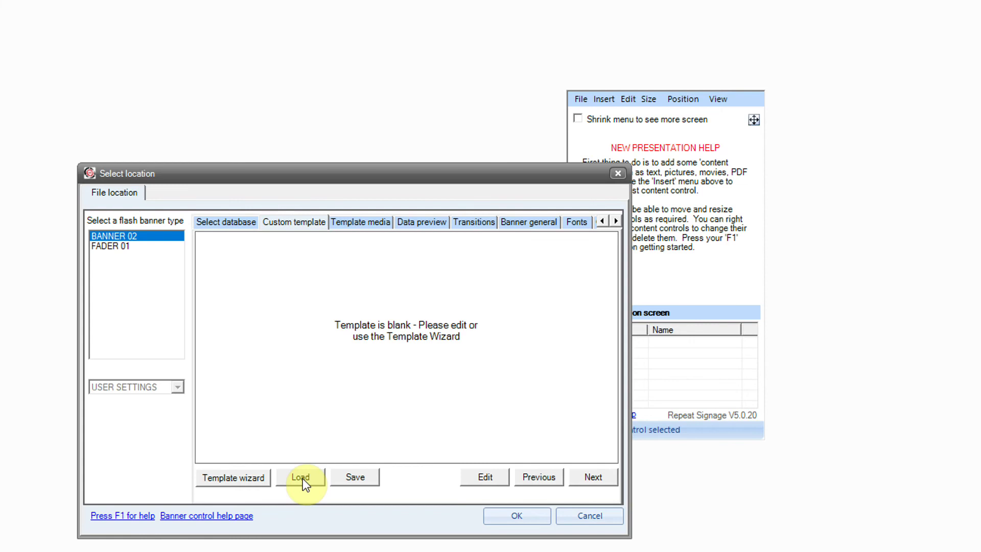
pyautogui.click(245, 481)
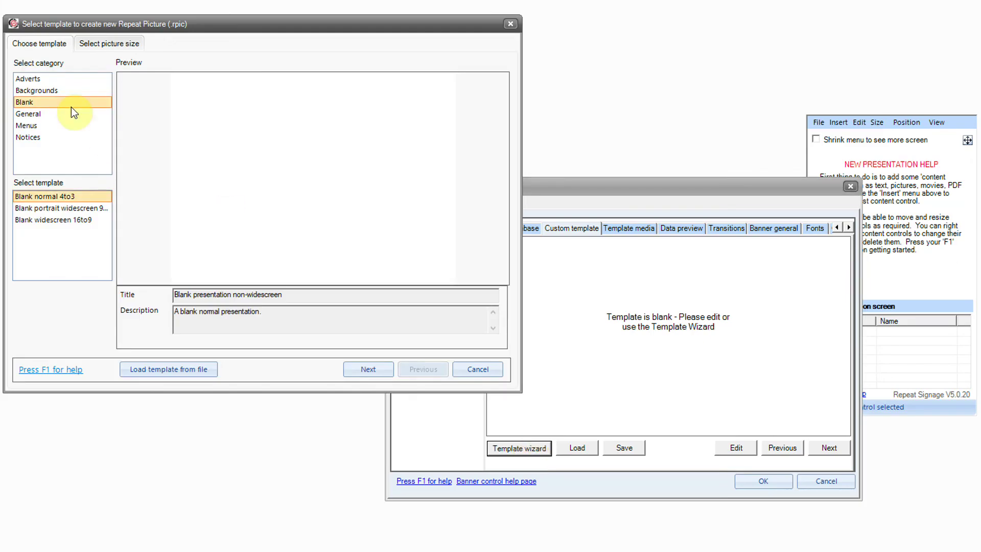
pyautogui.click(47, 79)
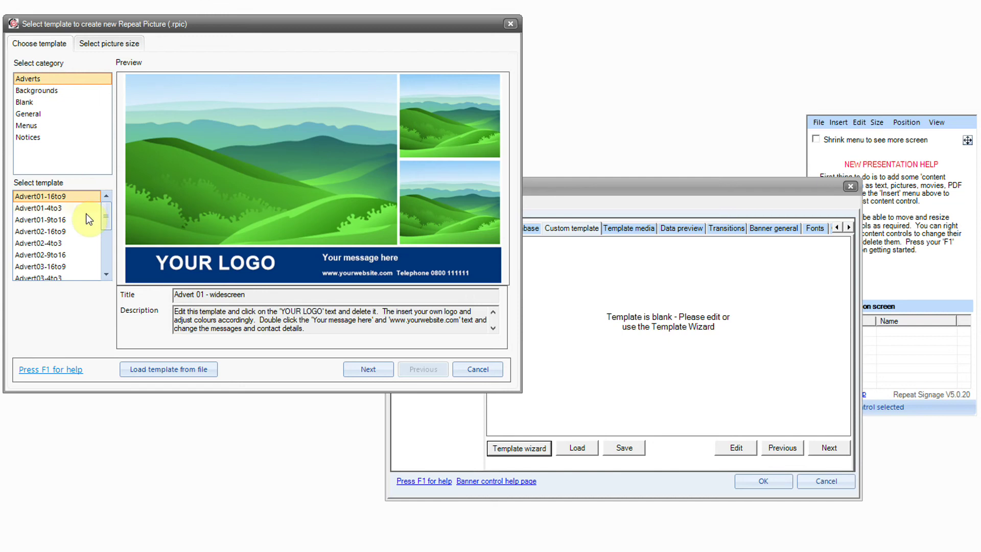
pyautogui.click(62, 267)
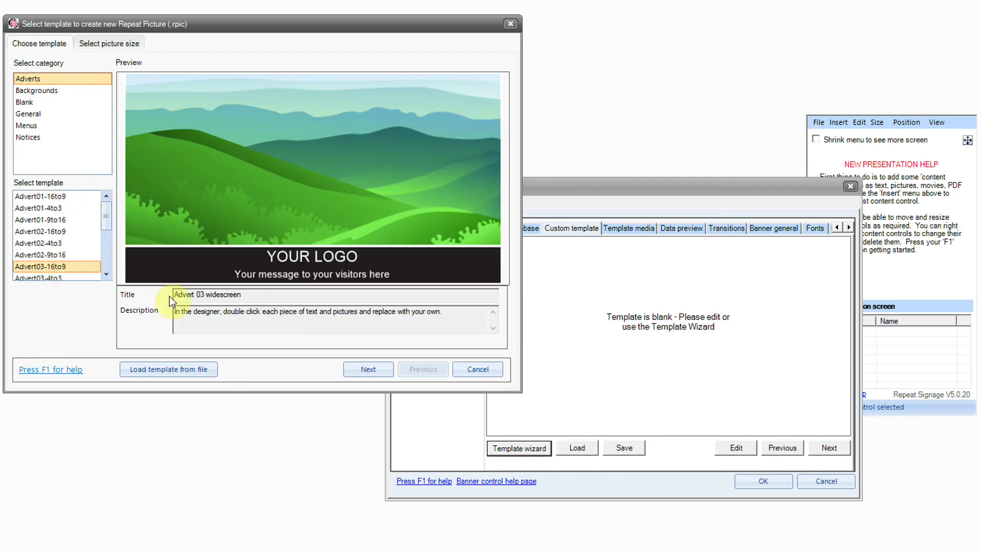
pyautogui.click(355, 370)
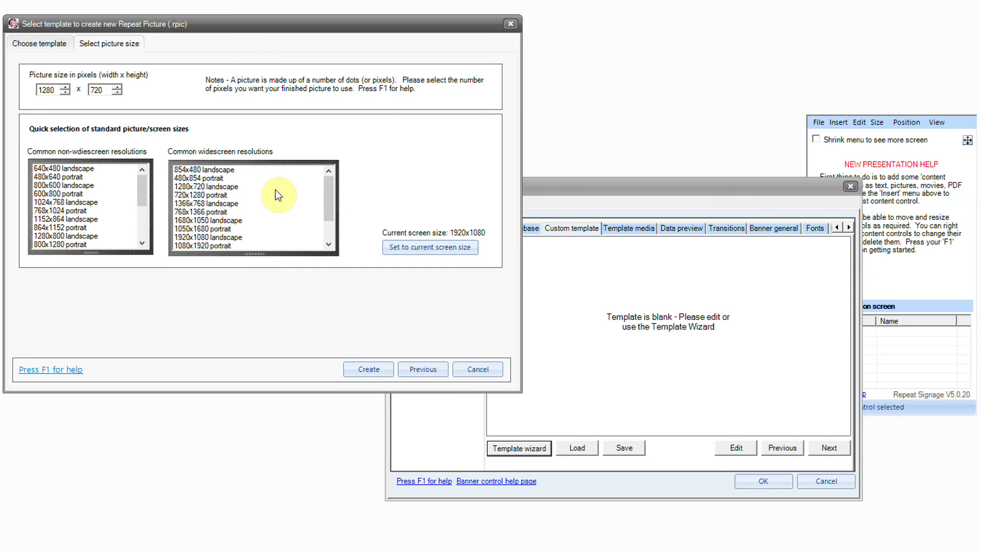
pyautogui.click(424, 247)
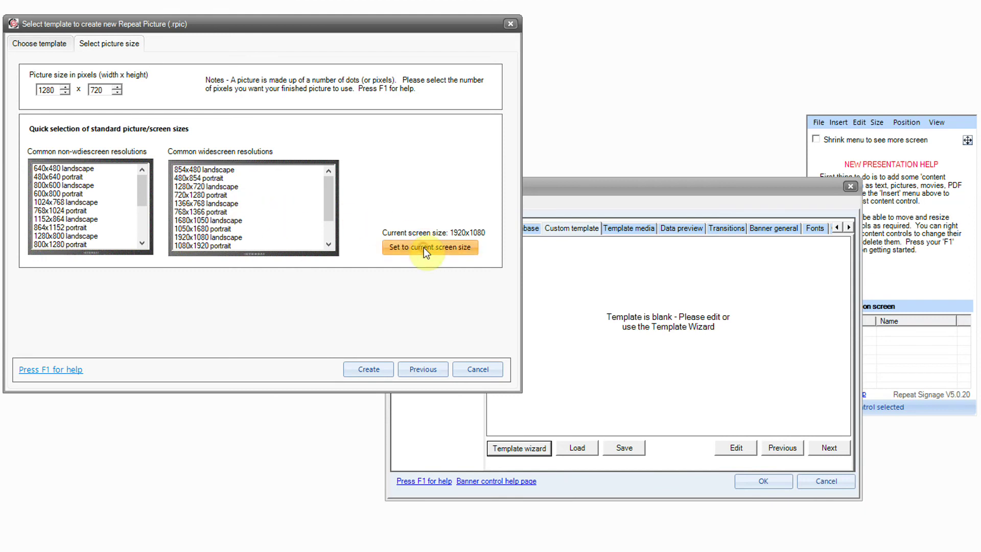
pyautogui.click(384, 371)
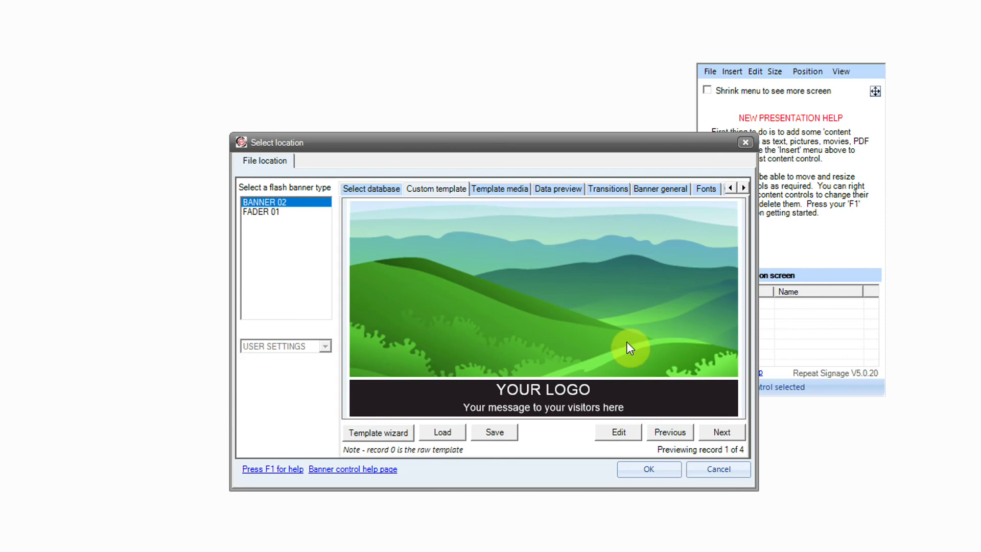
# Edit the custom template and link its landscape picture to database field Field02.
pyautogui.click(623, 431)
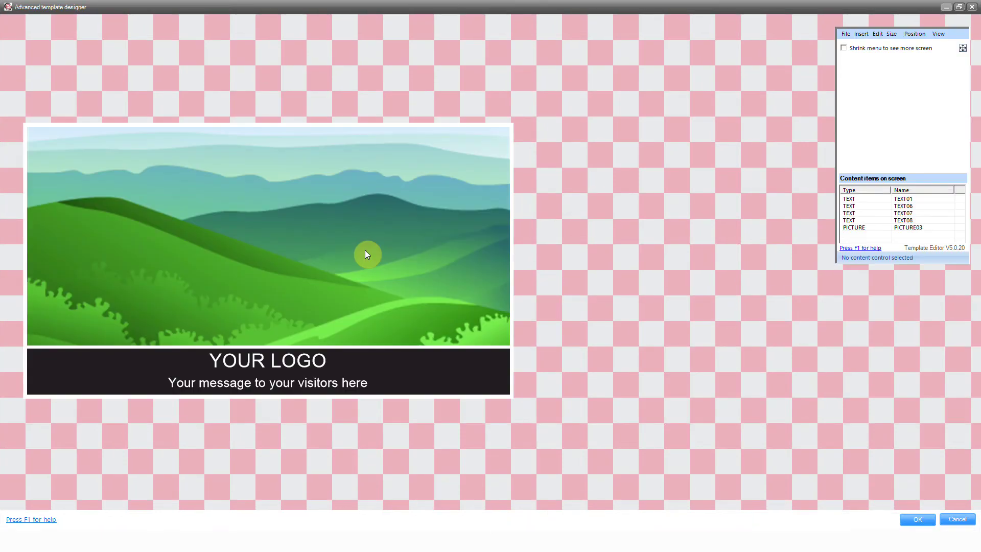
pyautogui.click(365, 250)
pyautogui.doubleClick(365, 249)
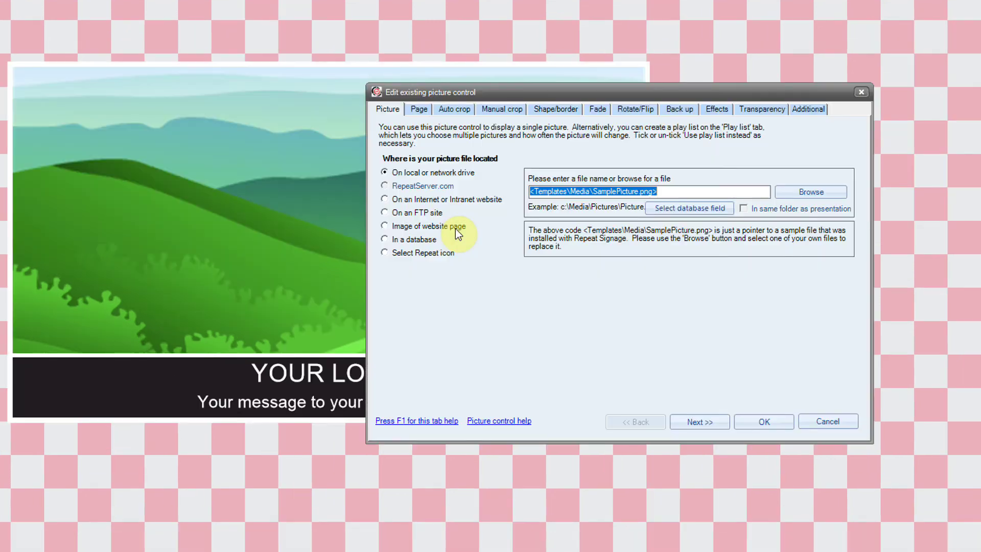
pyautogui.click(689, 207)
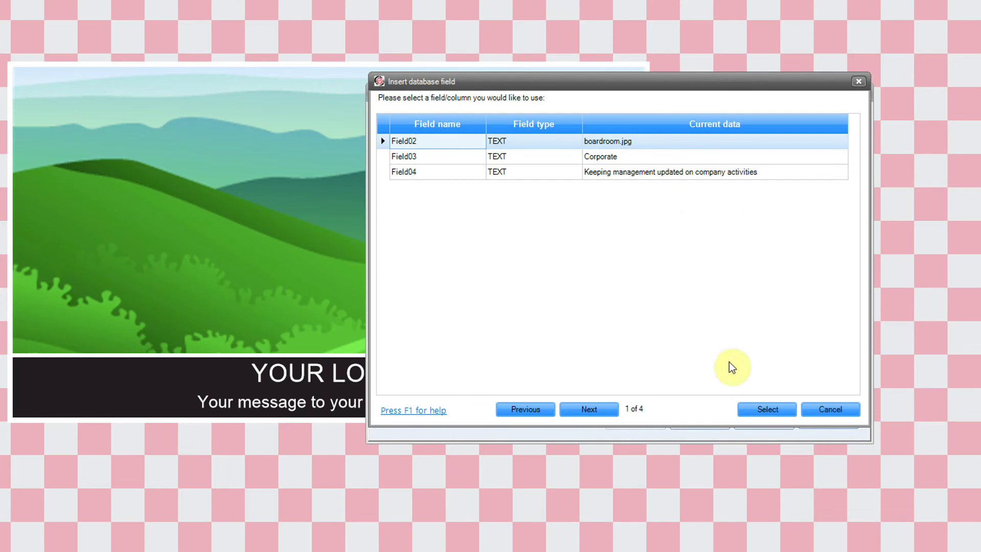
pyautogui.click(771, 410)
pyautogui.click(769, 419)
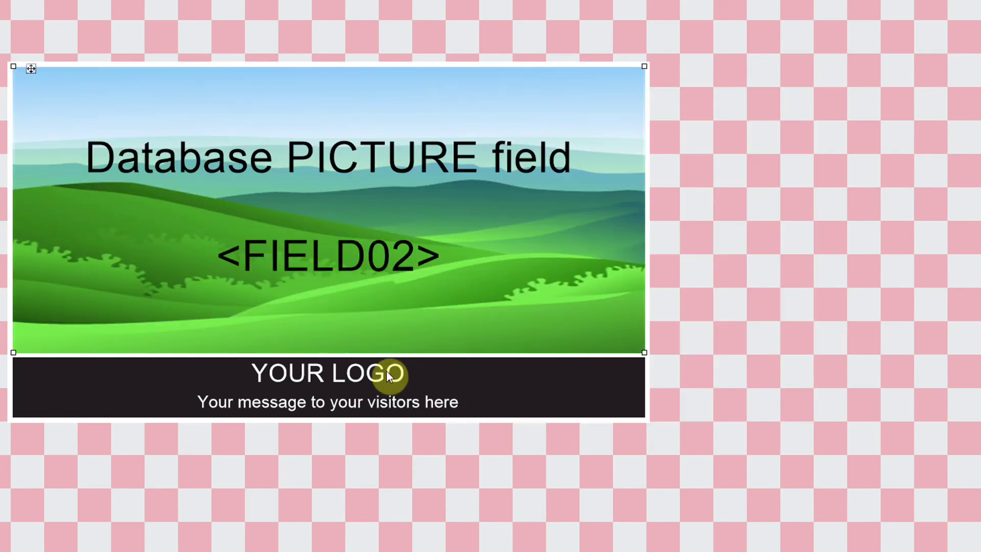
# Replace the YOUR LOGO text with database field Field03.
pyautogui.doubleClick(387, 373)
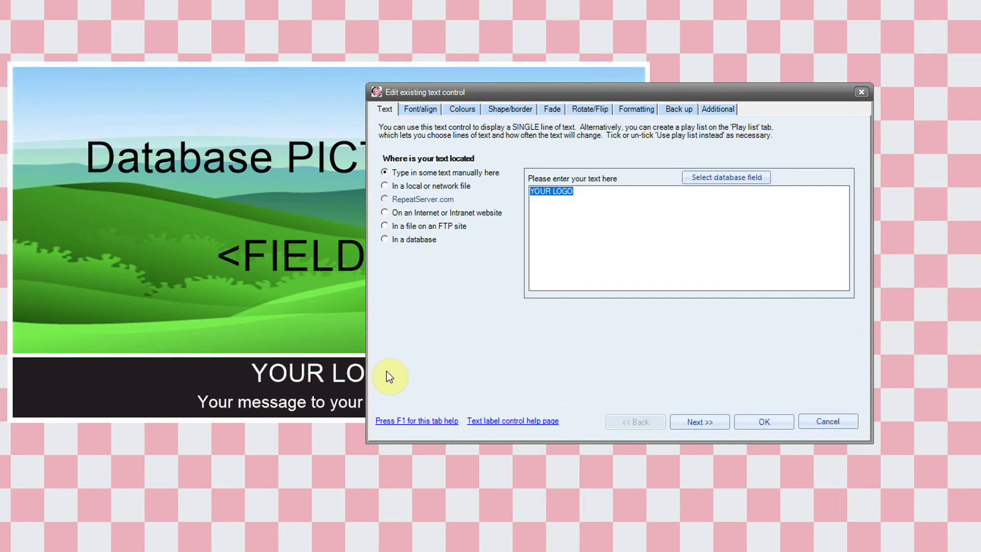
pyautogui.click(739, 179)
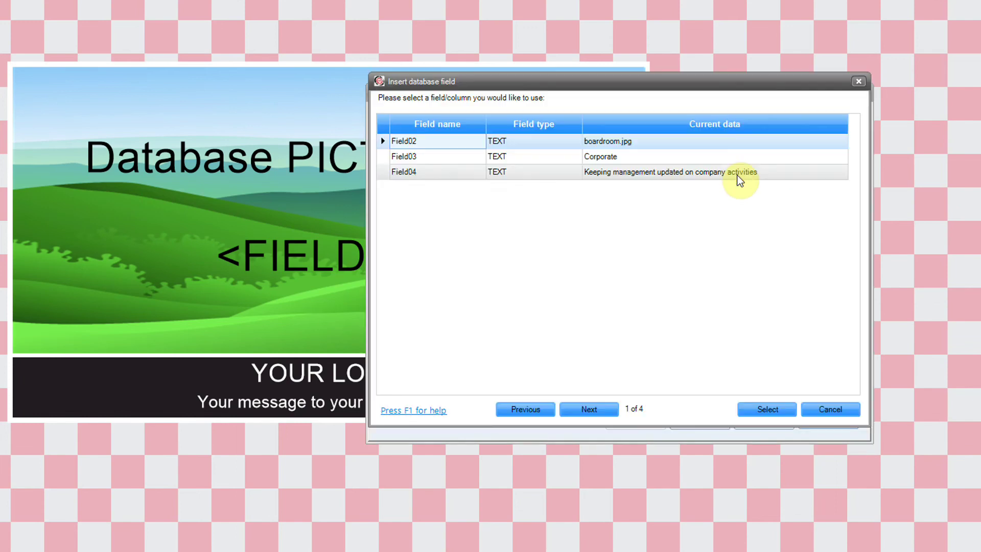
pyautogui.click(596, 158)
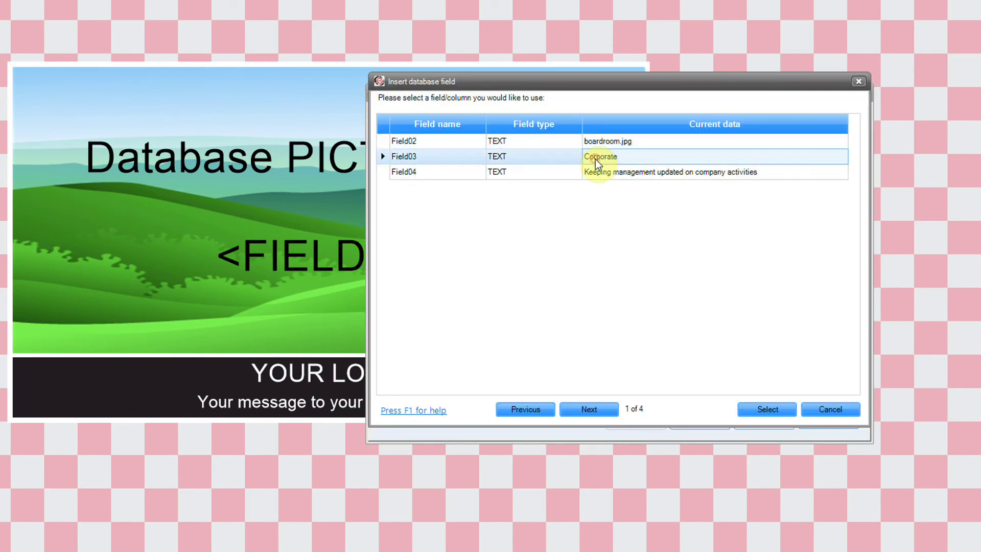
pyautogui.click(771, 411)
pyautogui.click(764, 422)
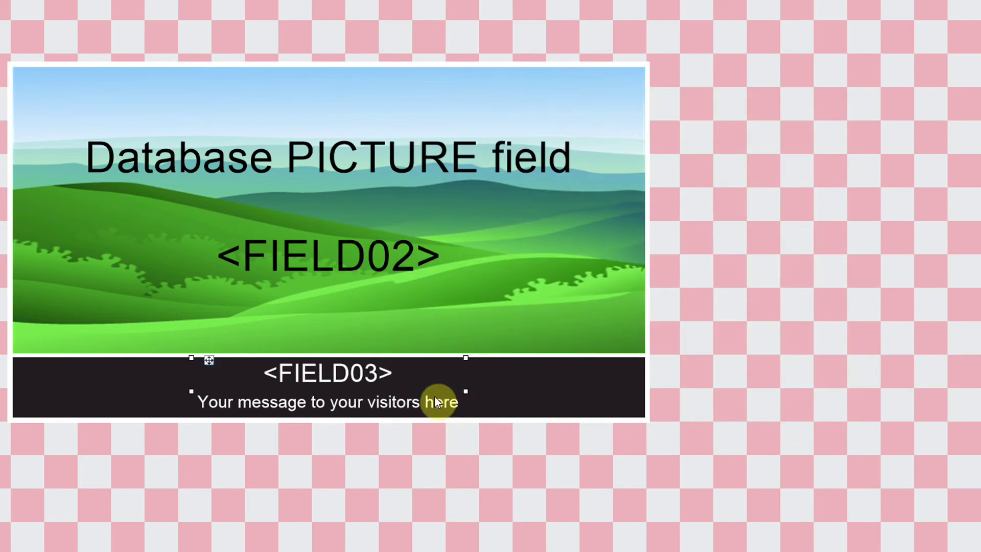
# Replace the "Your message to your visitors here" text with database field Field04.
pyautogui.doubleClick(420, 403)
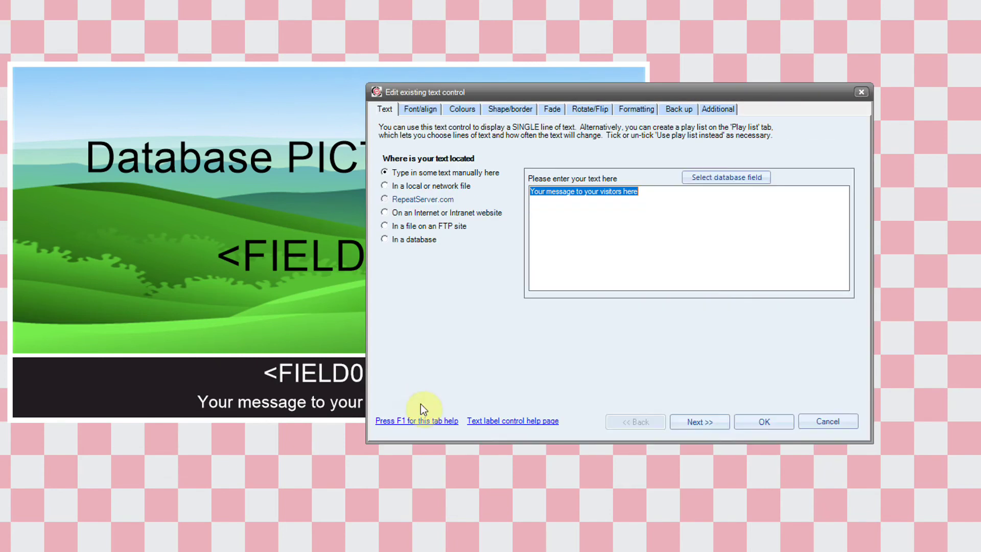
pyautogui.click(731, 179)
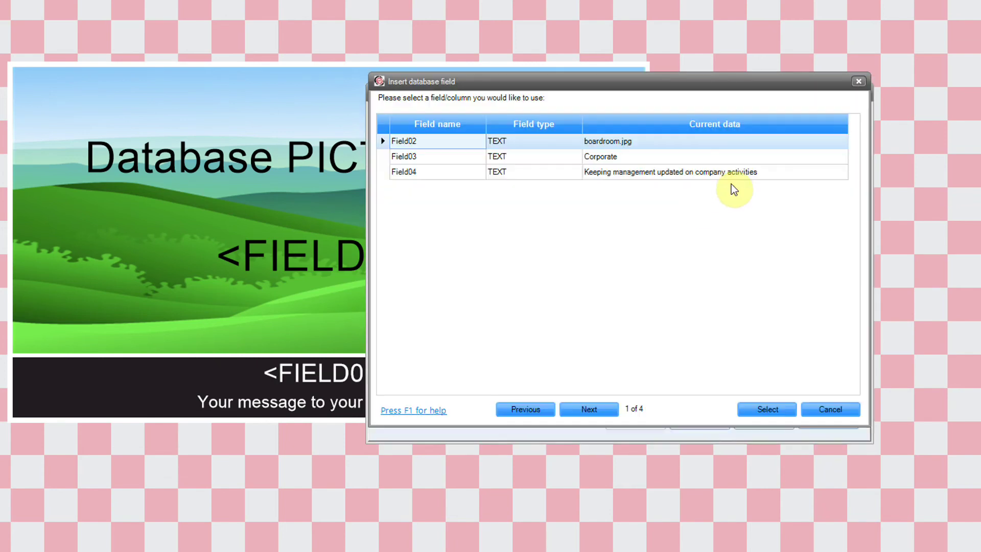
pyautogui.click(707, 176)
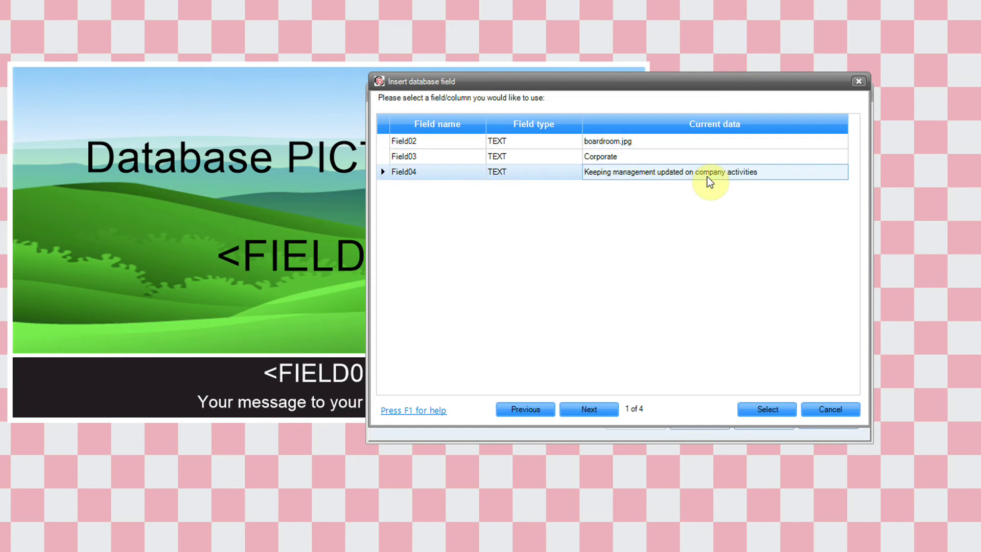
pyautogui.click(770, 407)
pyautogui.click(778, 420)
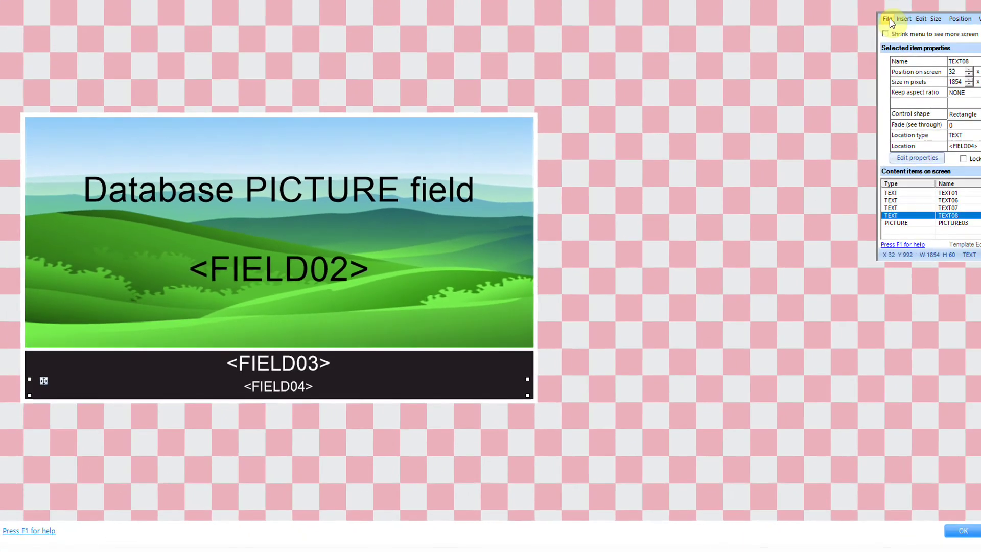
# Exit the template designer saving the changes, and preview the template with each database record.
pyautogui.click(888, 19)
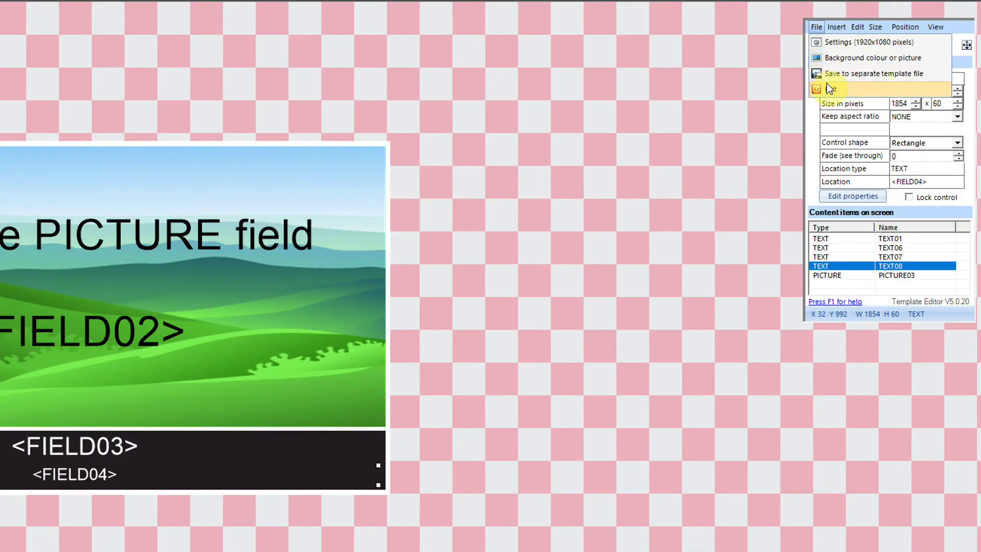
pyautogui.click(826, 86)
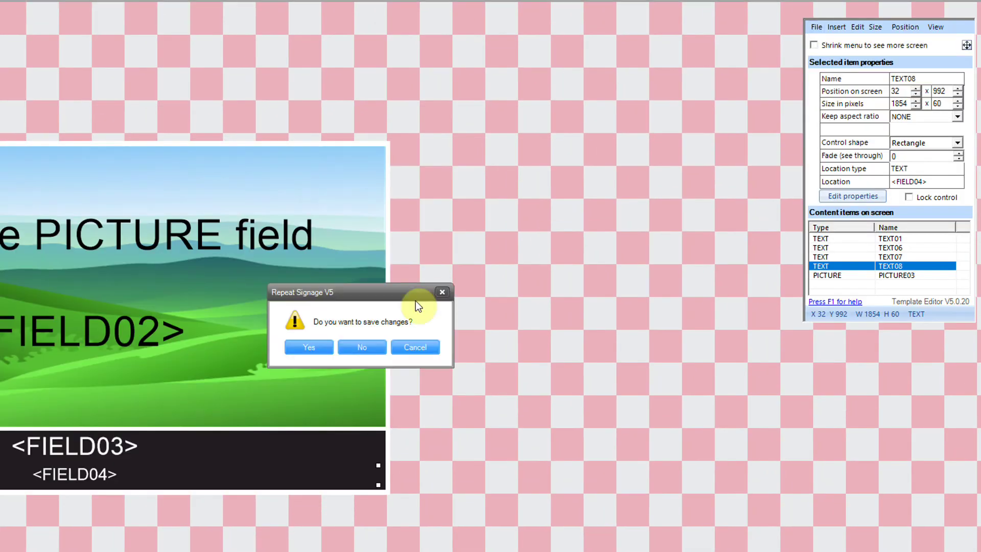
pyautogui.click(315, 345)
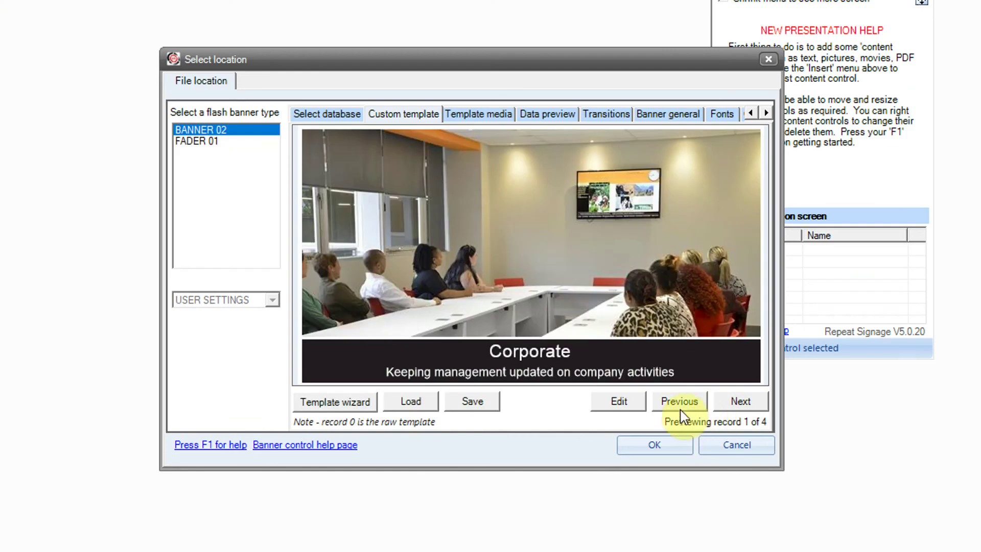
pyautogui.click(740, 402)
pyautogui.click(740, 402)
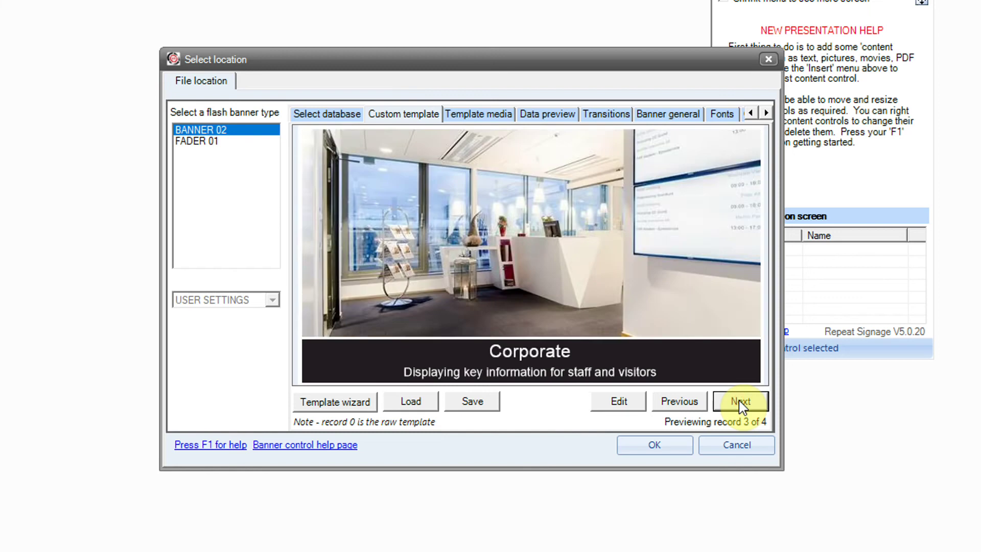
pyautogui.click(741, 401)
pyautogui.click(741, 402)
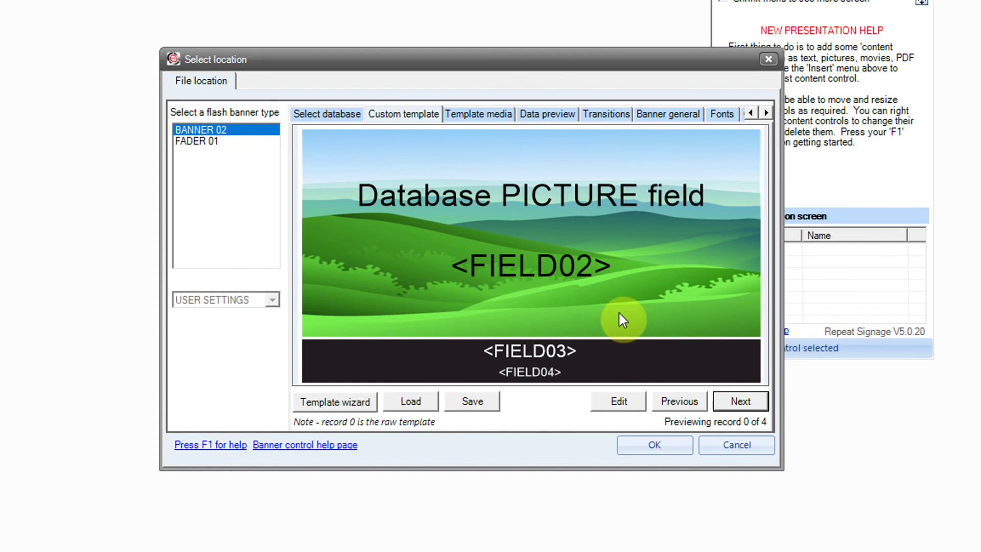
# Add fade to the selected picture transitions for BANNER 02.
pyautogui.click(598, 119)
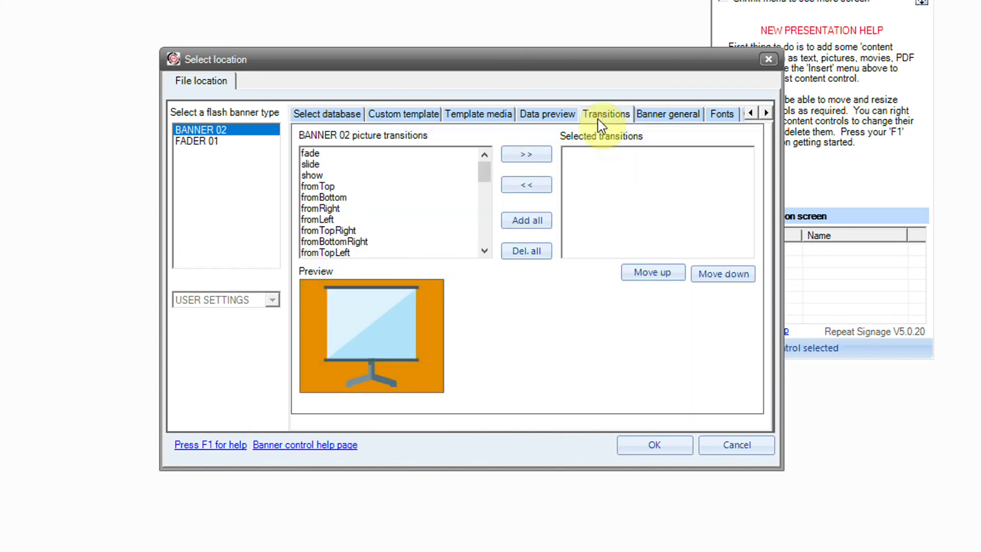
pyautogui.moveTo(485, 175)
pyautogui.mouseDown()
pyautogui.moveTo(487, 254)
pyautogui.moveTo(486, 164)
pyautogui.mouseUp()
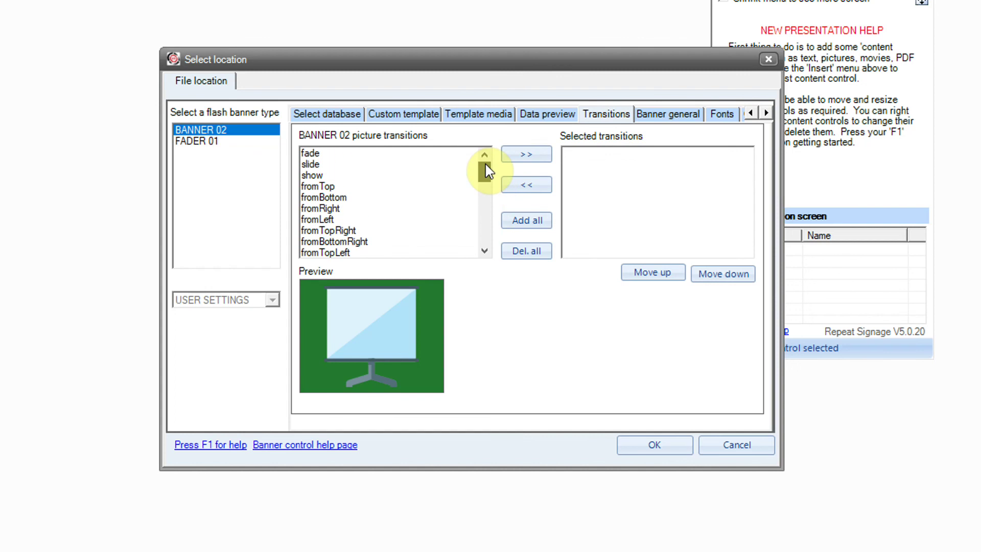
pyautogui.click(394, 151)
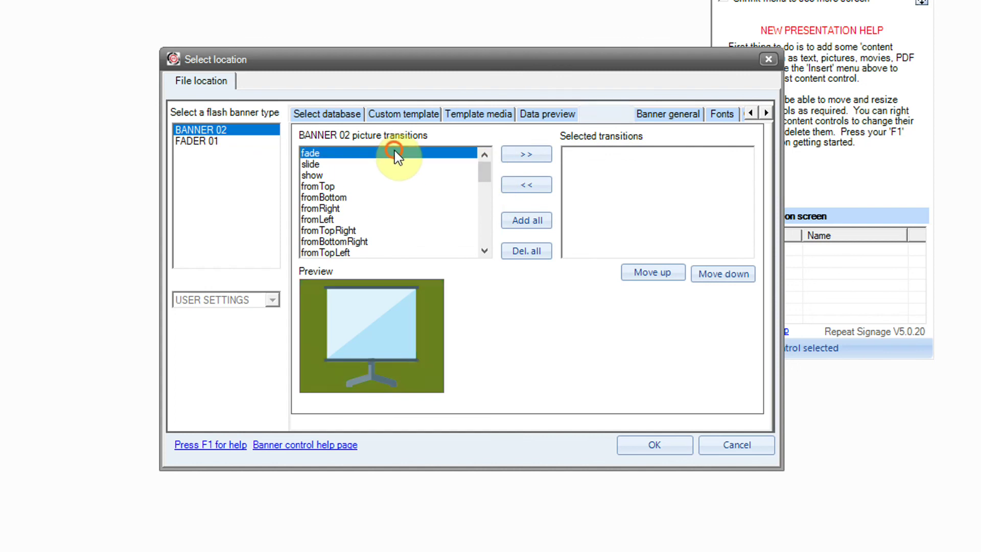
pyautogui.click(511, 156)
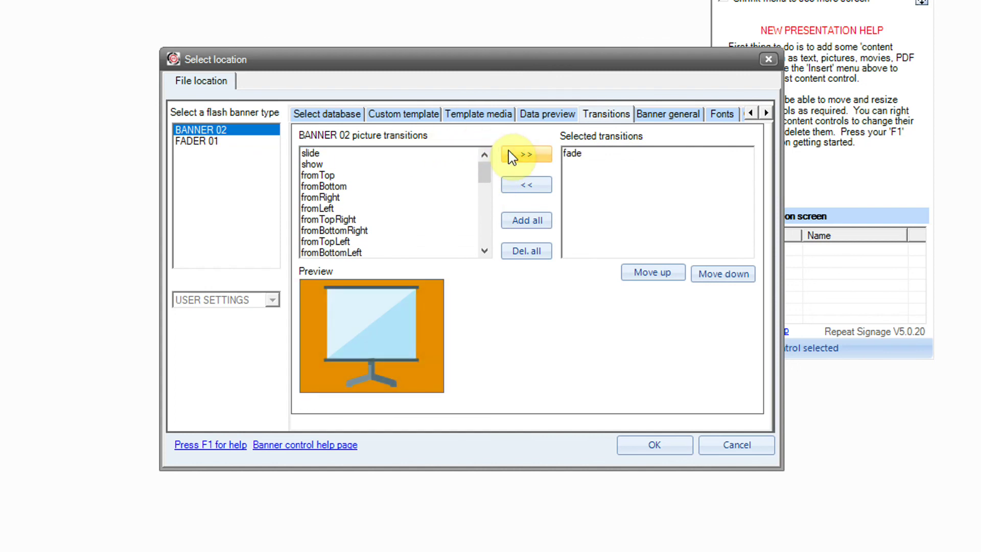
# Set the banner's delay between slides to 15 and confirm the banner settings to place it on the screen.
pyautogui.click(668, 115)
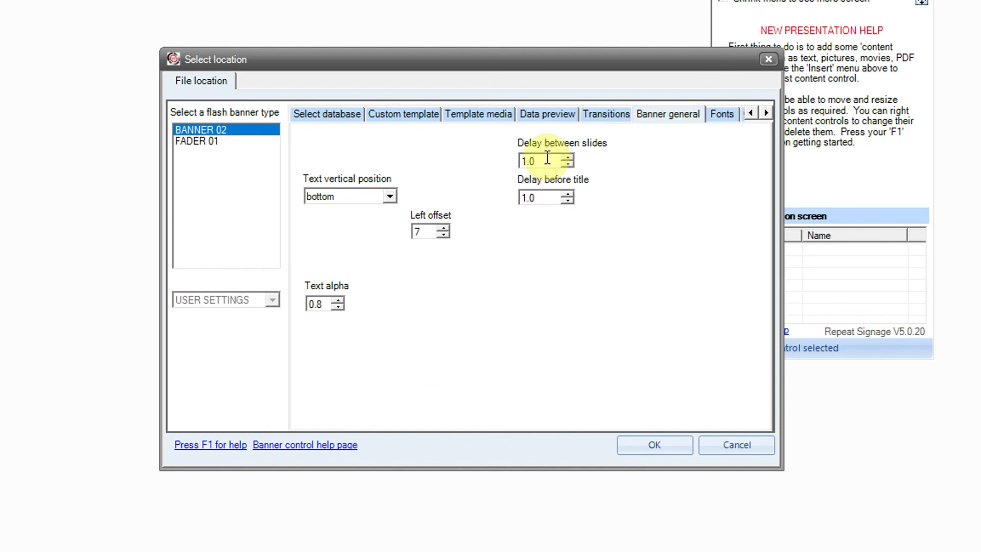
pyautogui.moveTo(552, 160); pyautogui.dragTo(498, 165)
pyautogui.write('15')
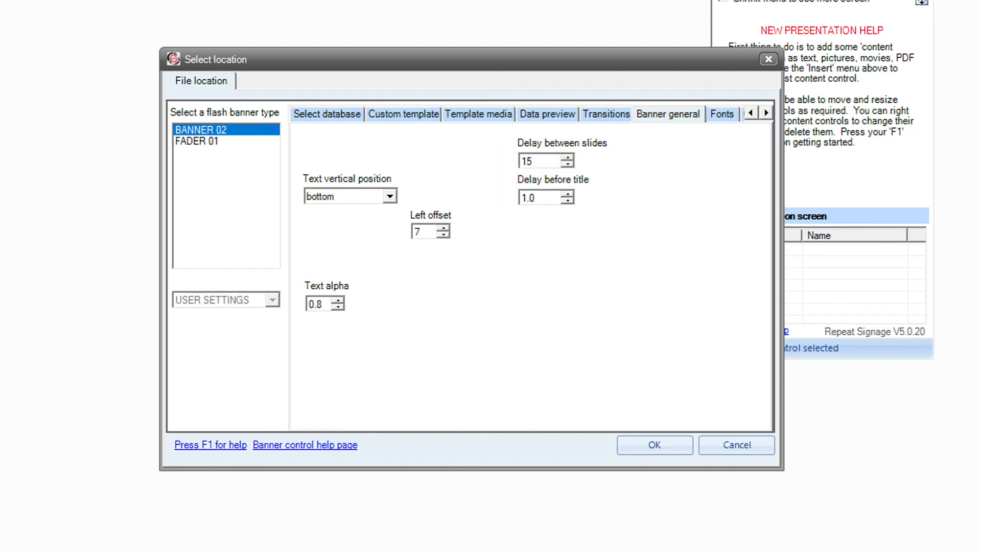
pyautogui.click(767, 113)
pyautogui.click(767, 113)
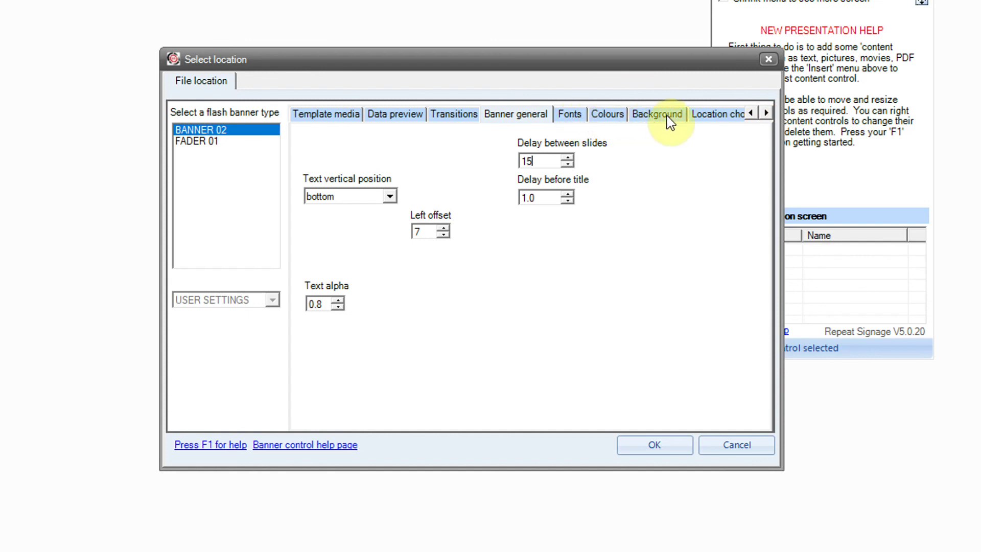
pyautogui.click(672, 446)
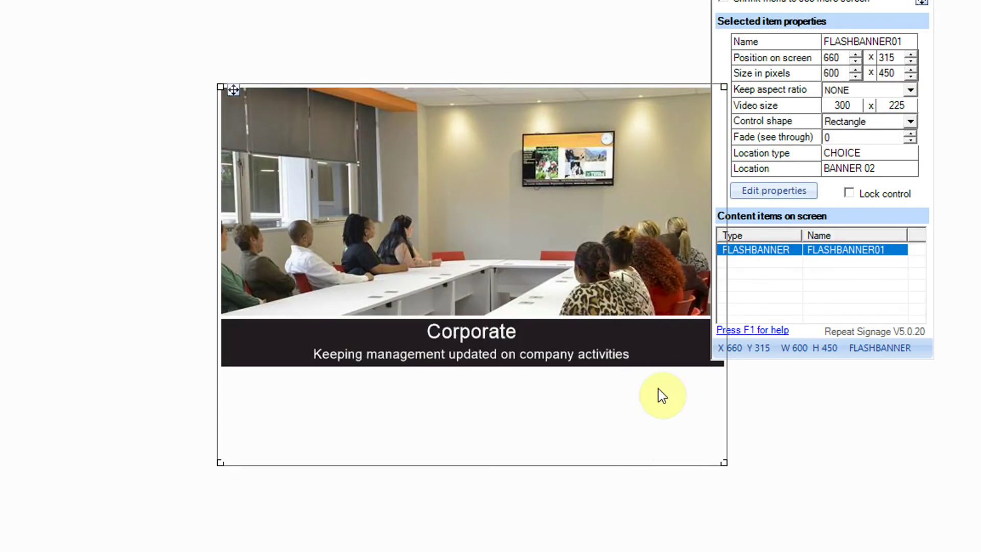
# Shrink the banner to about 595 x 344 pixels and move it to about position 121 x 104 on the canvas.
pyautogui.moveTo(724, 462); pyautogui.dragTo(721, 373)
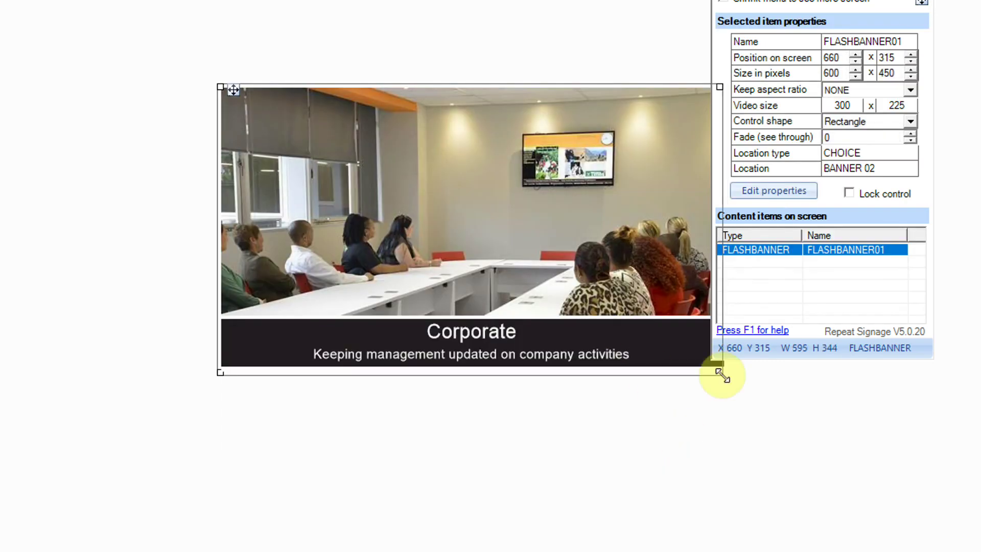
pyautogui.moveTo(567, 272); pyautogui.dragTo(292, 164)
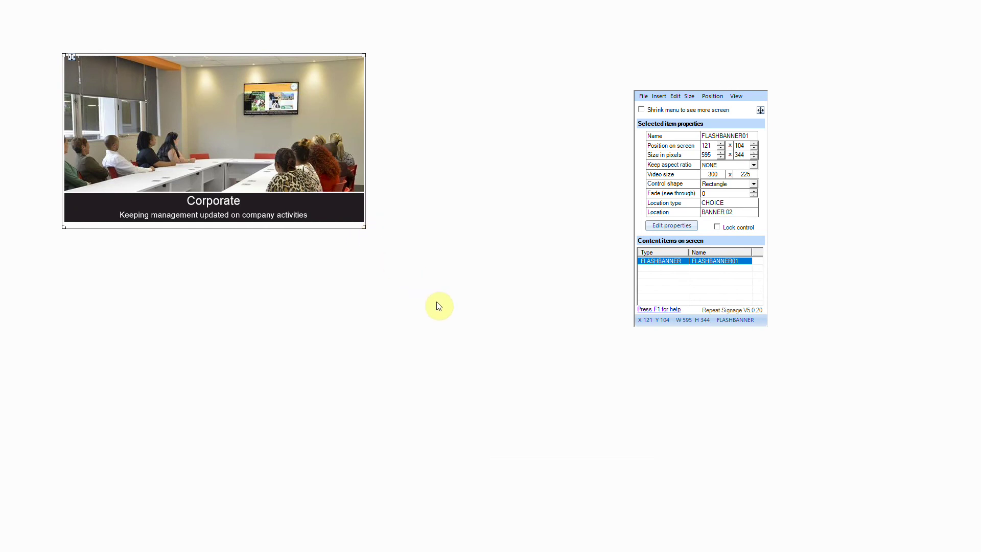
# Resize the banner to full screen.
pyautogui.rightClick(315, 186)
pyautogui.moveTo(353, 225)
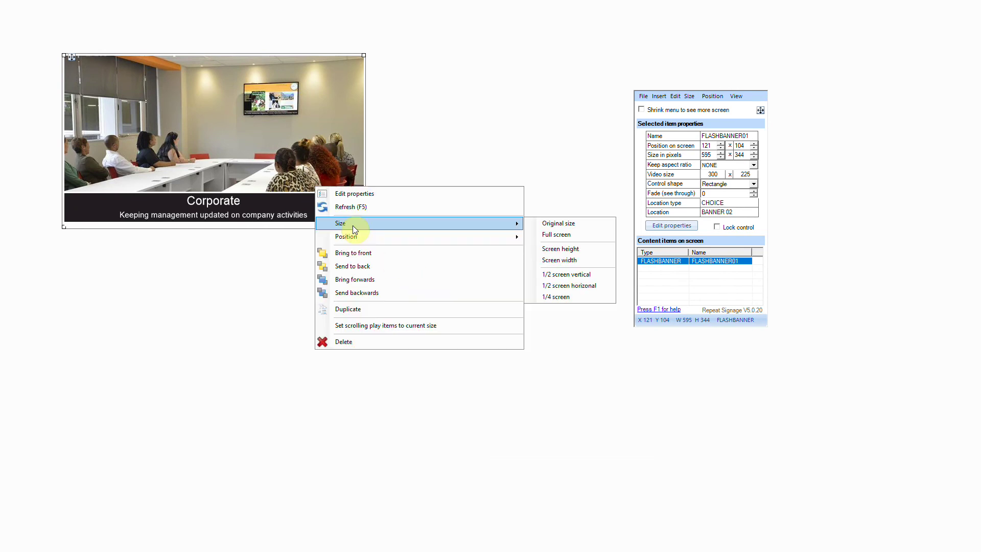
pyautogui.click(555, 236)
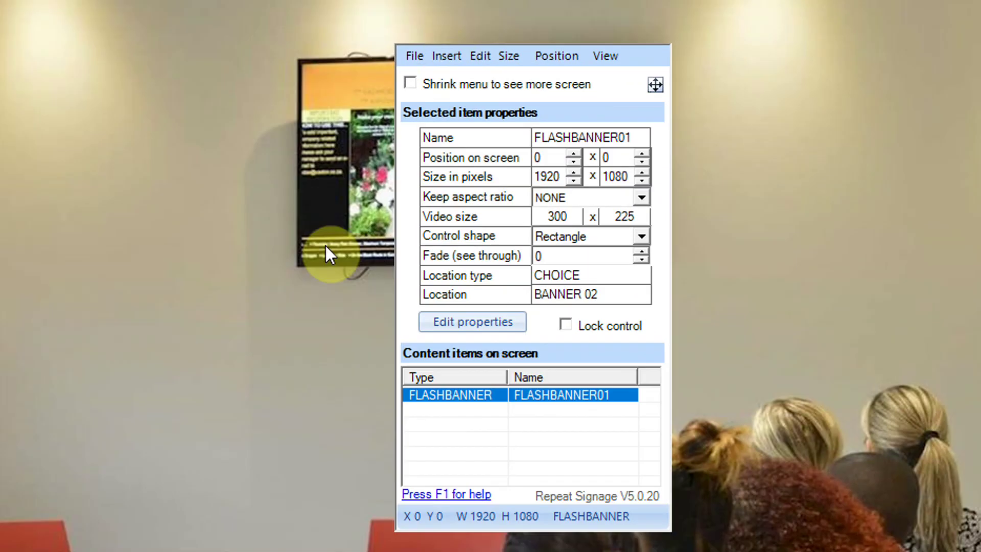
# Save the presentation as DatabaseBanner in the SampleDataBase folder and exit the presentation editor.
pyautogui.click(446, 55)
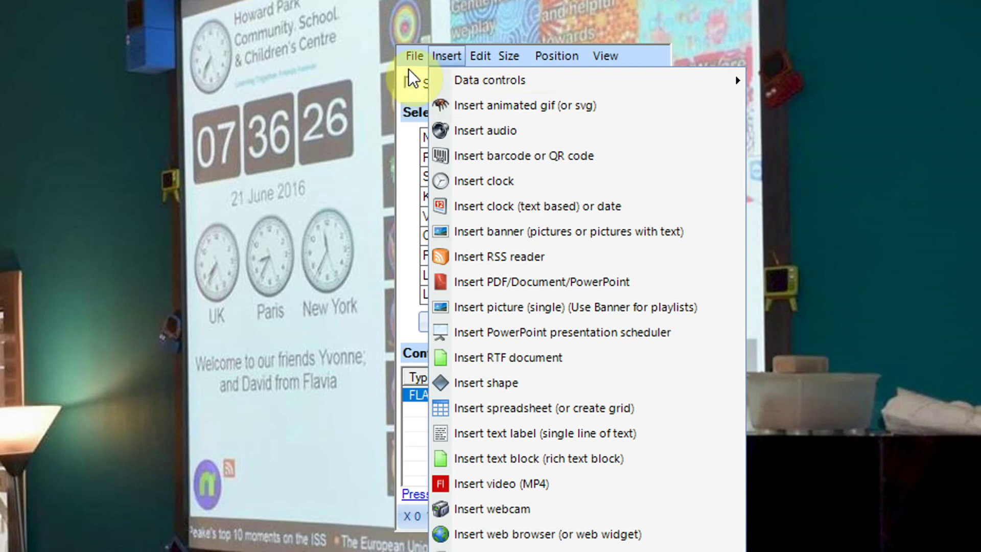
pyautogui.moveTo(406, 64)
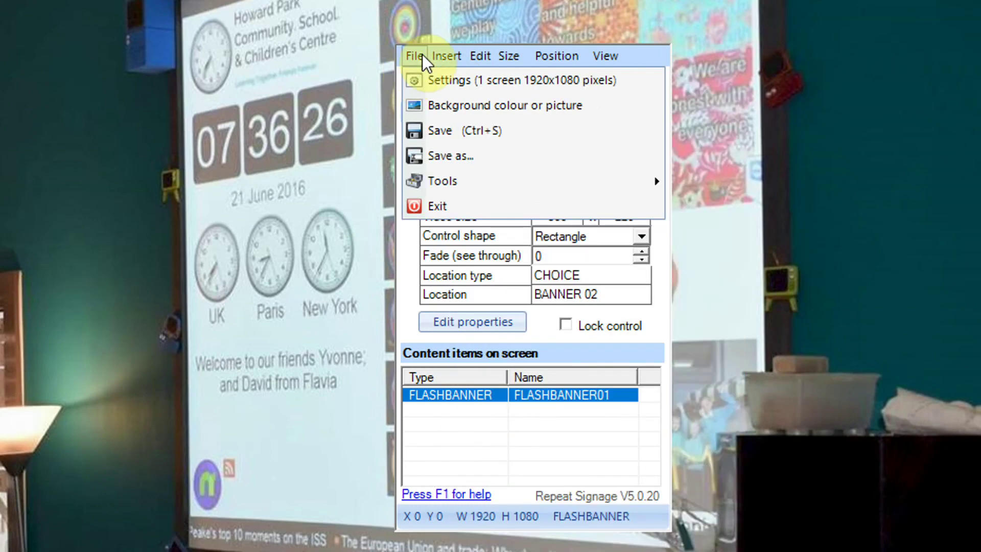
pyautogui.click(440, 159)
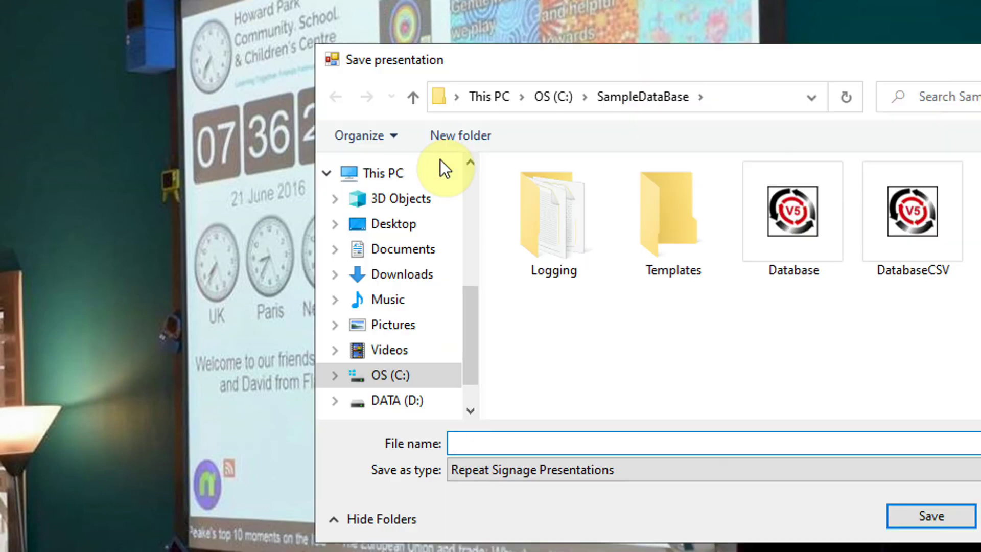
pyautogui.write('Datab')
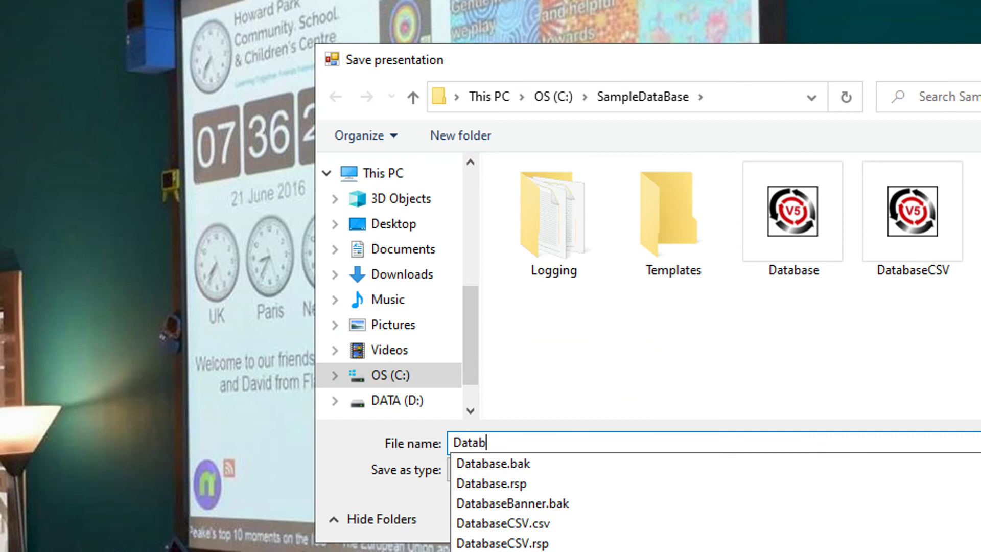
pyautogui.write('aseBanner')
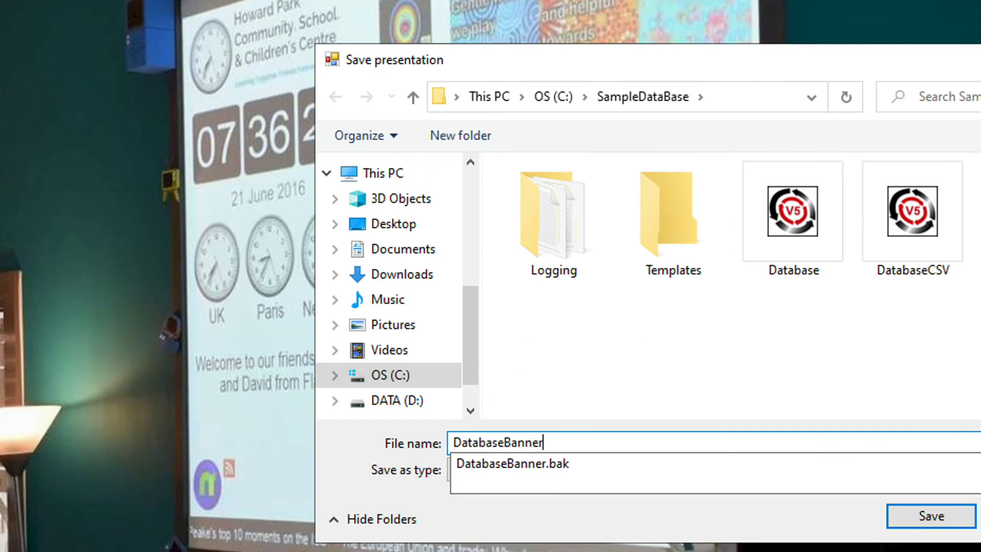
pyautogui.click(912, 516)
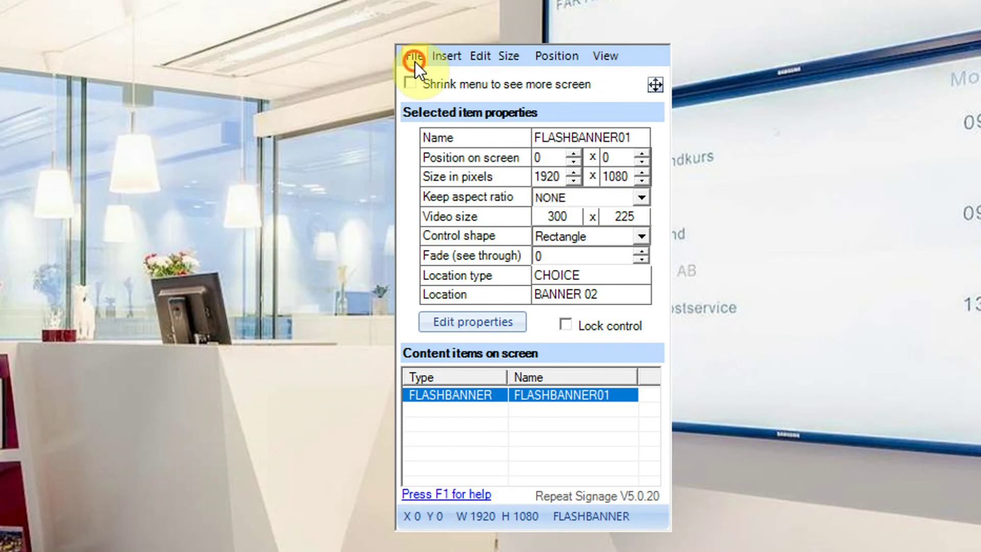
pyautogui.click(414, 57)
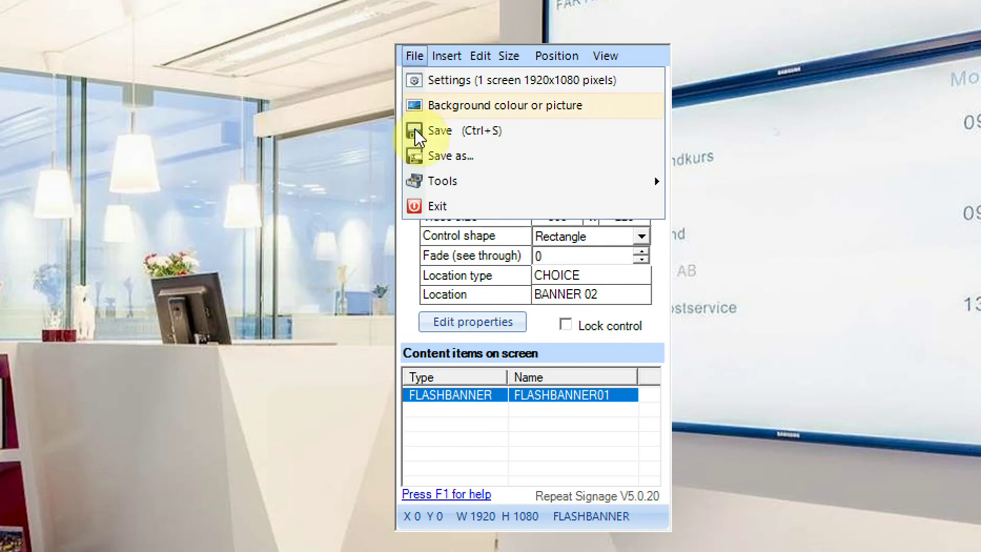
pyautogui.click(431, 201)
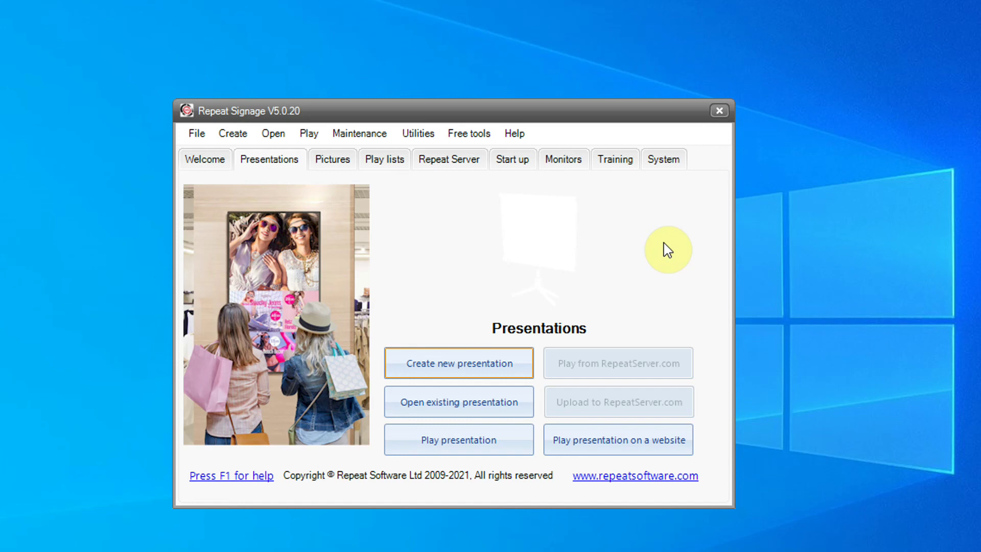
# Open the existing DatabaseBanner presentation for editing.
pyautogui.click(480, 401)
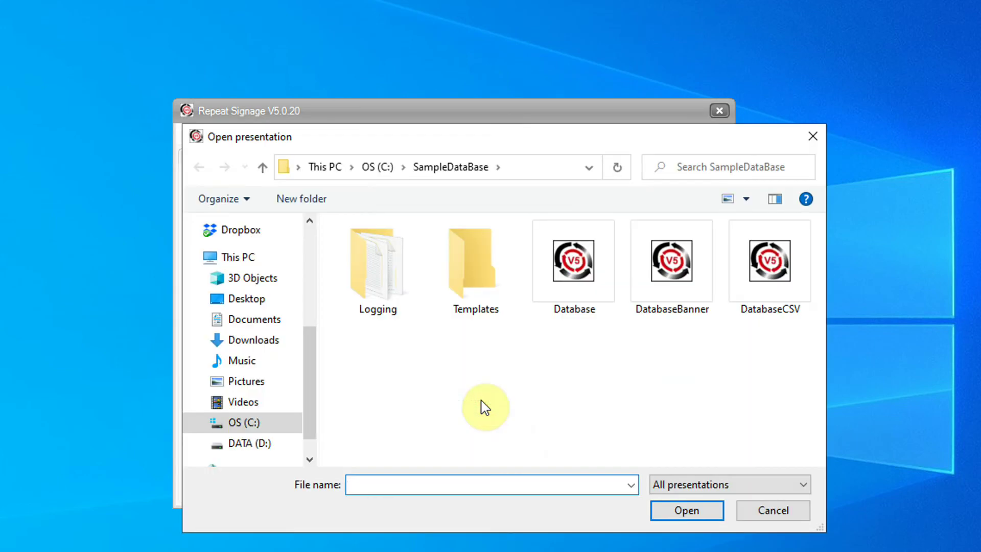
pyautogui.click(665, 289)
pyautogui.click(687, 511)
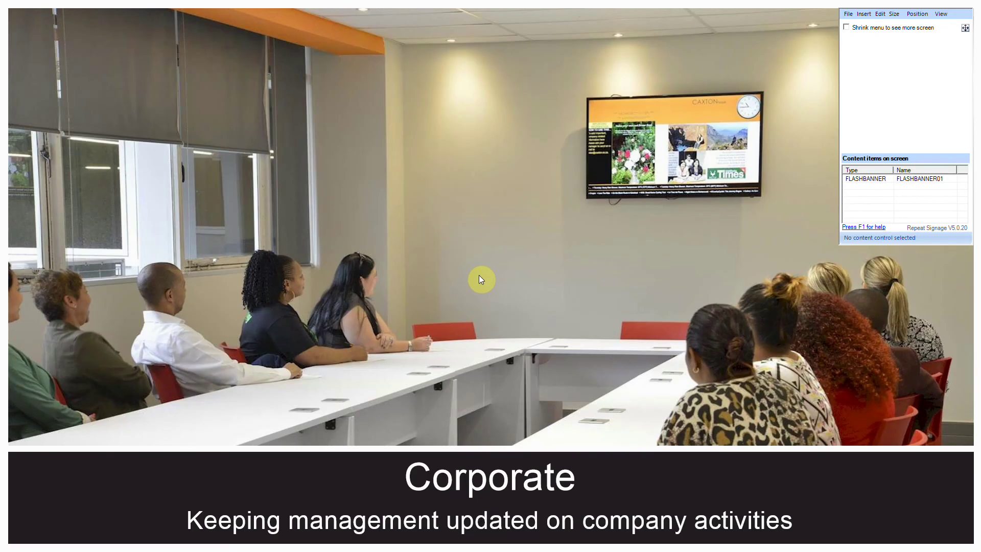
# Try the banner's check for updated content and periodic refresh options, turn both off again, and close its properties.
pyautogui.doubleClick(479, 276)
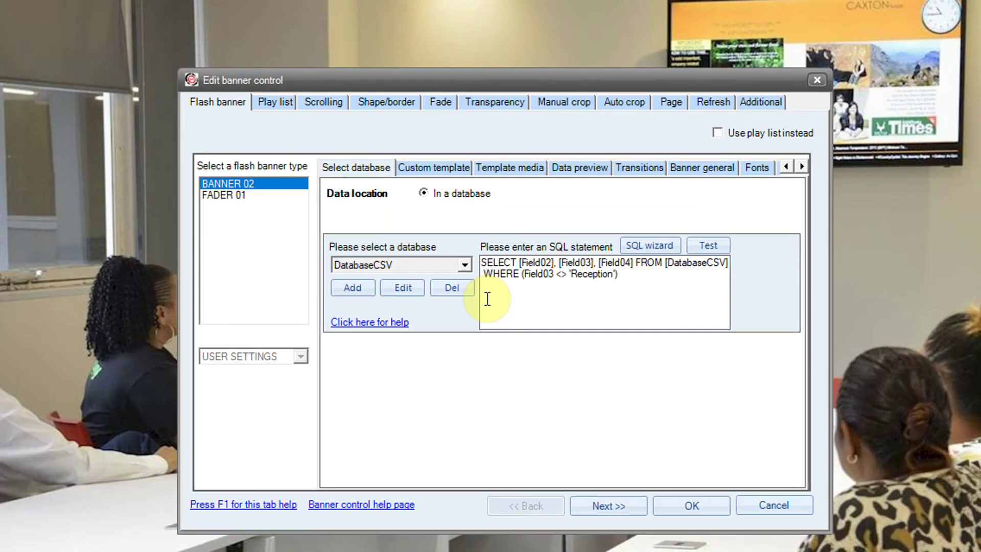
pyautogui.click(712, 102)
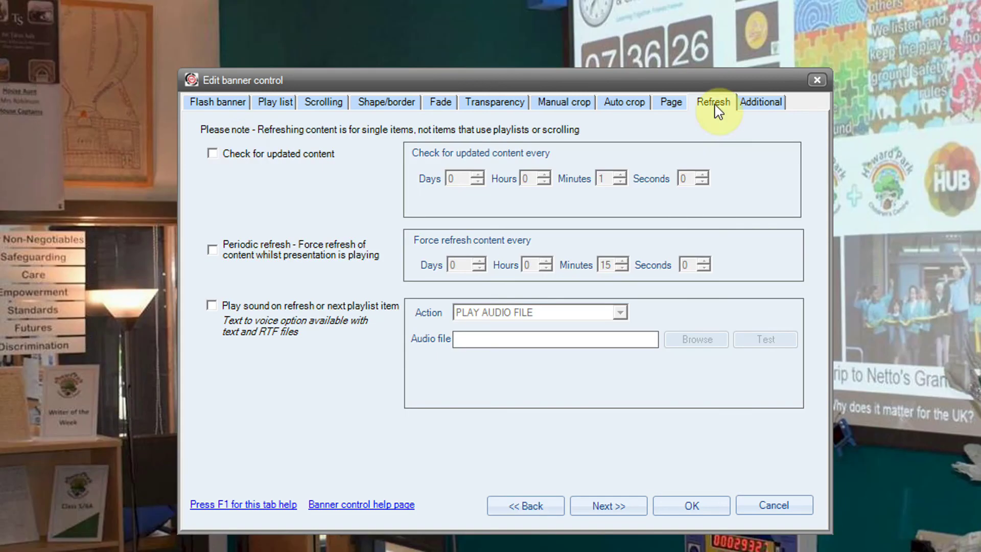
pyautogui.click(214, 156)
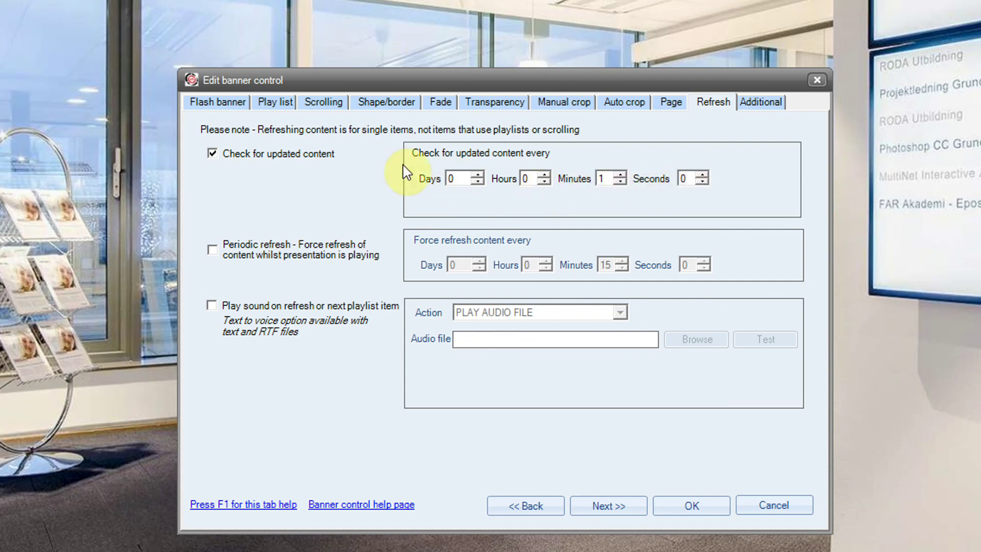
pyautogui.click(211, 151)
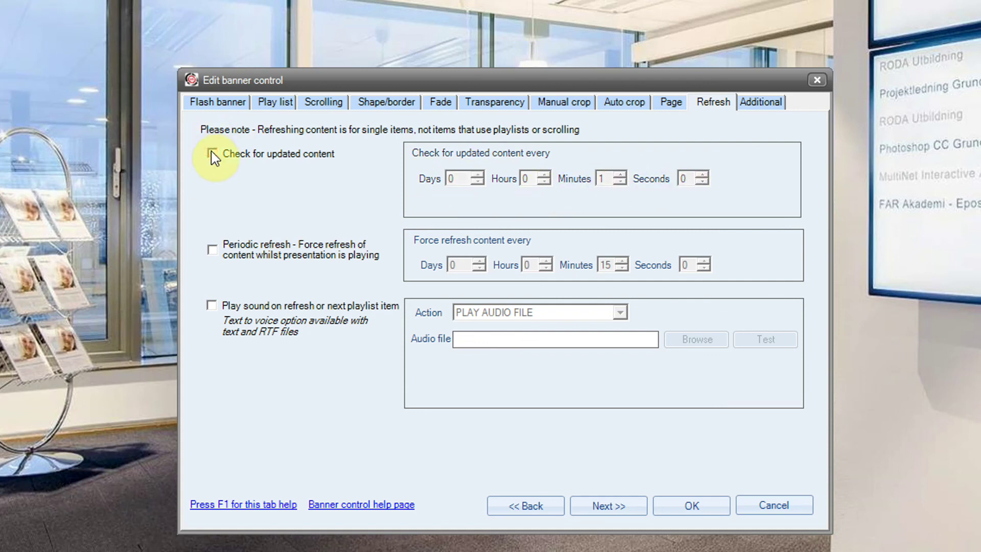
pyautogui.click(212, 250)
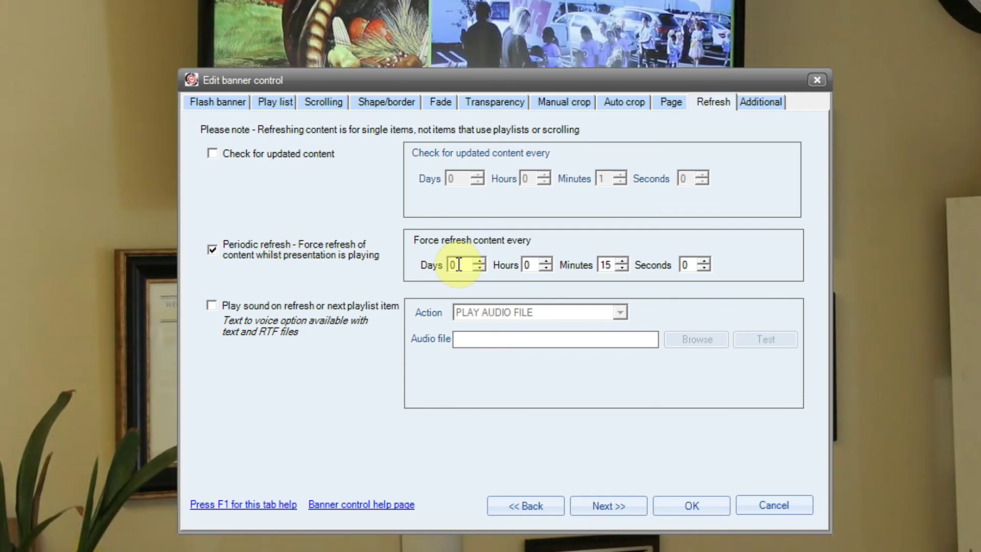
pyautogui.click(212, 249)
pyautogui.click(691, 509)
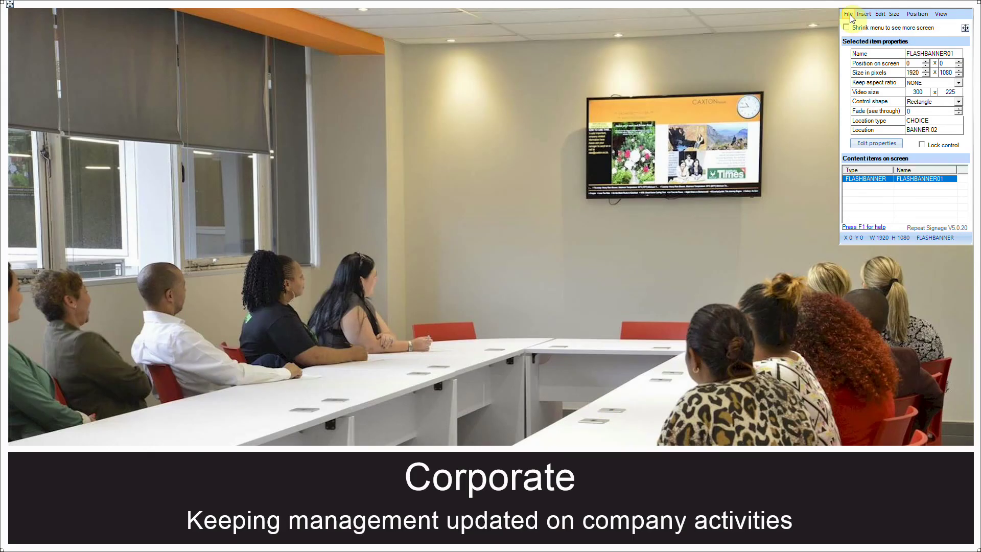
# Exit the presentation editor, saving the changes.
pyautogui.click(848, 14)
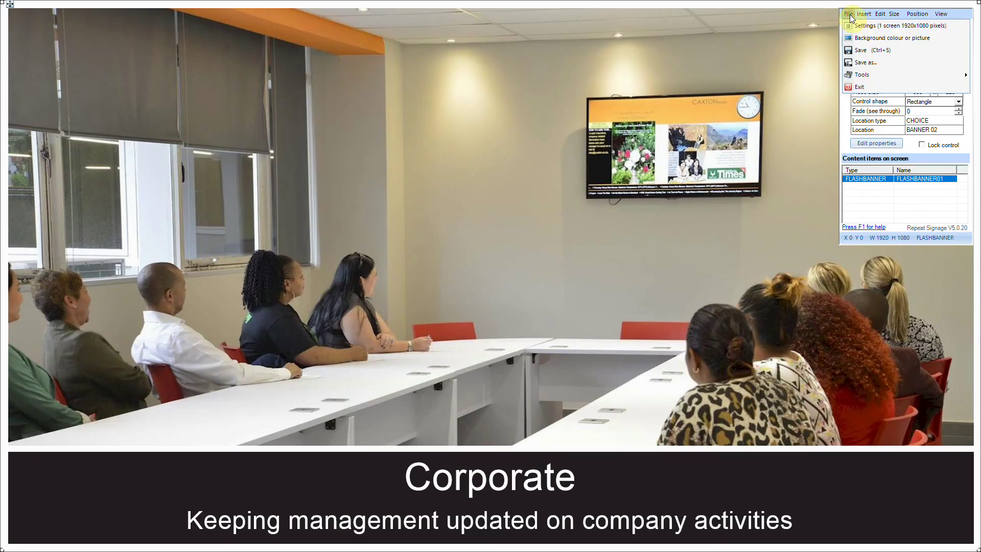
pyautogui.click(859, 87)
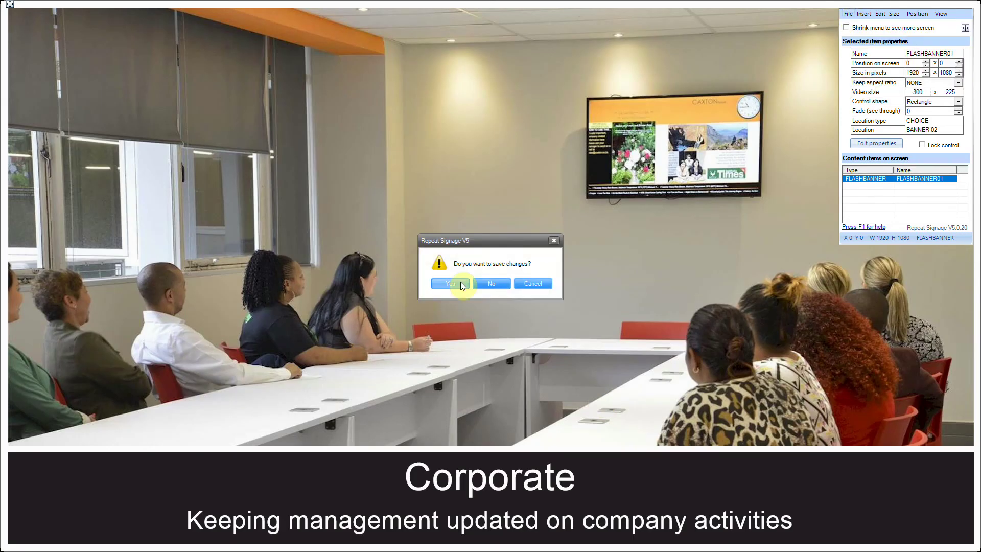
pyautogui.click(460, 284)
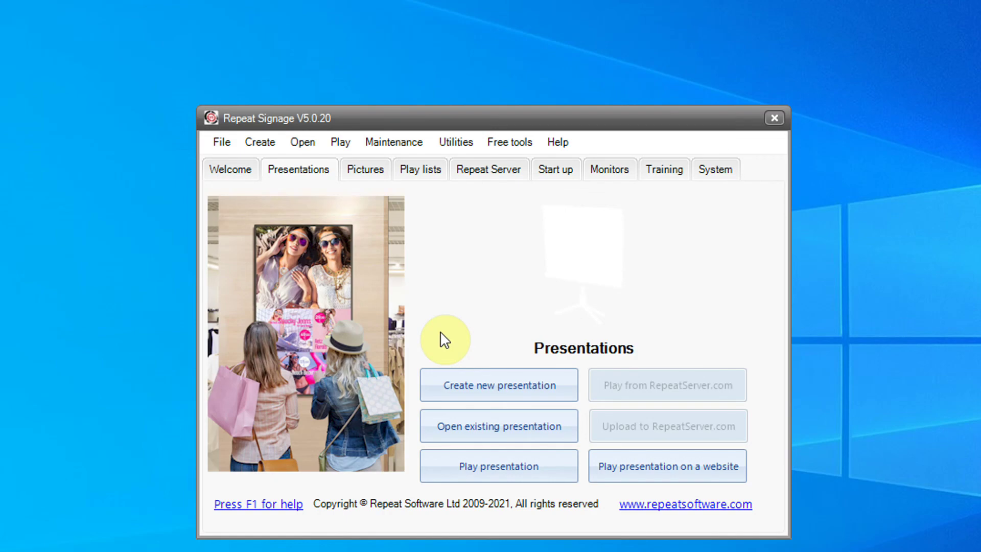
# Play the DatabaseBanner presentation to check the full-screen banner, and exit the player.
pyautogui.click(490, 473)
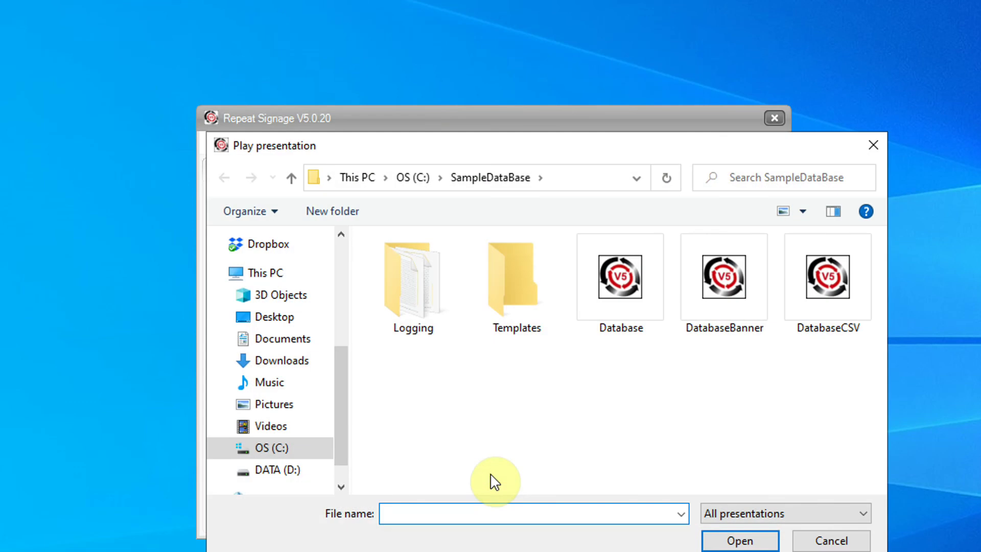
pyautogui.click(723, 278)
pyautogui.click(739, 539)
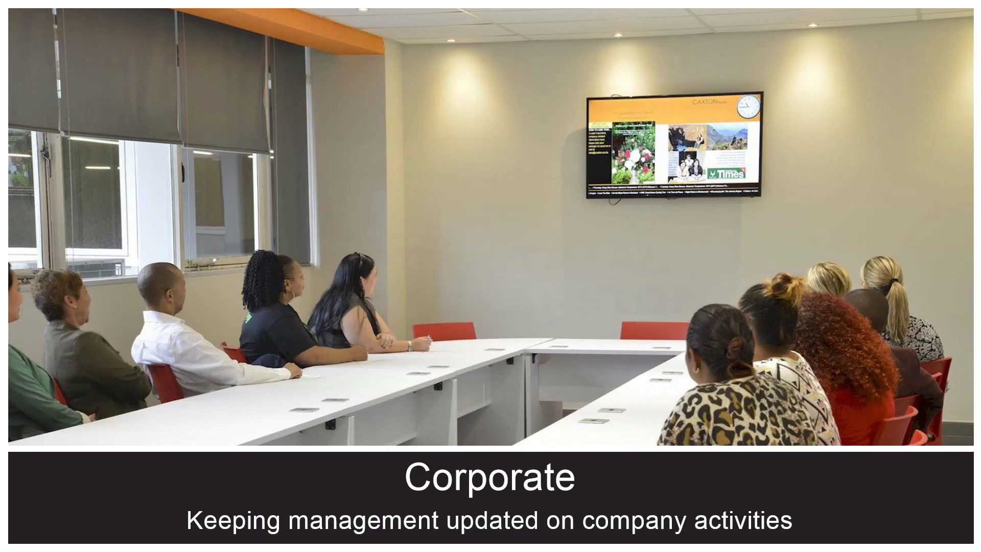
pyautogui.rightClick(3, 547)
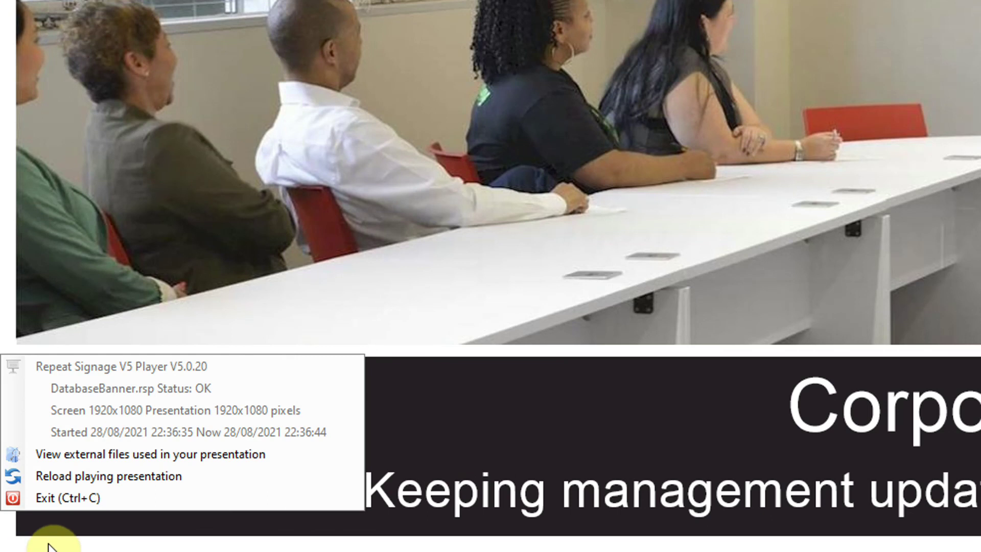
pyautogui.click(98, 504)
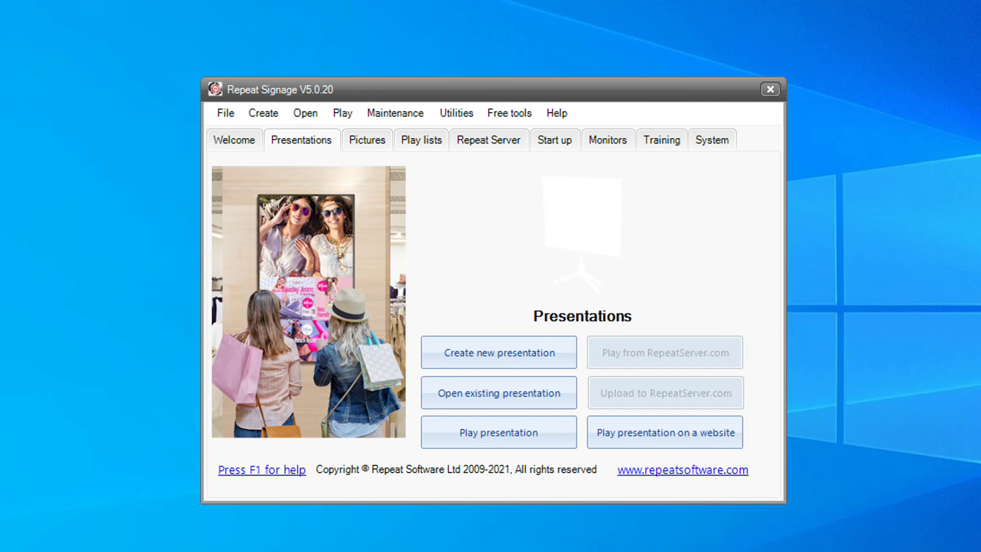